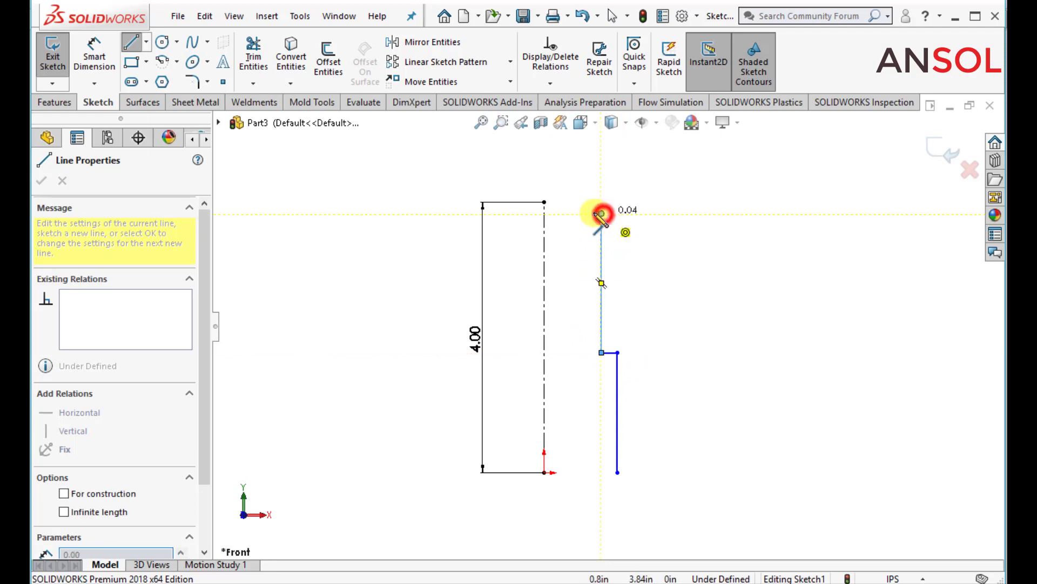
- Continue the inner profile up, about 0.84 in across to the centerline, and about 0.18 in up to the centerline's top endpoint
click(602, 214)
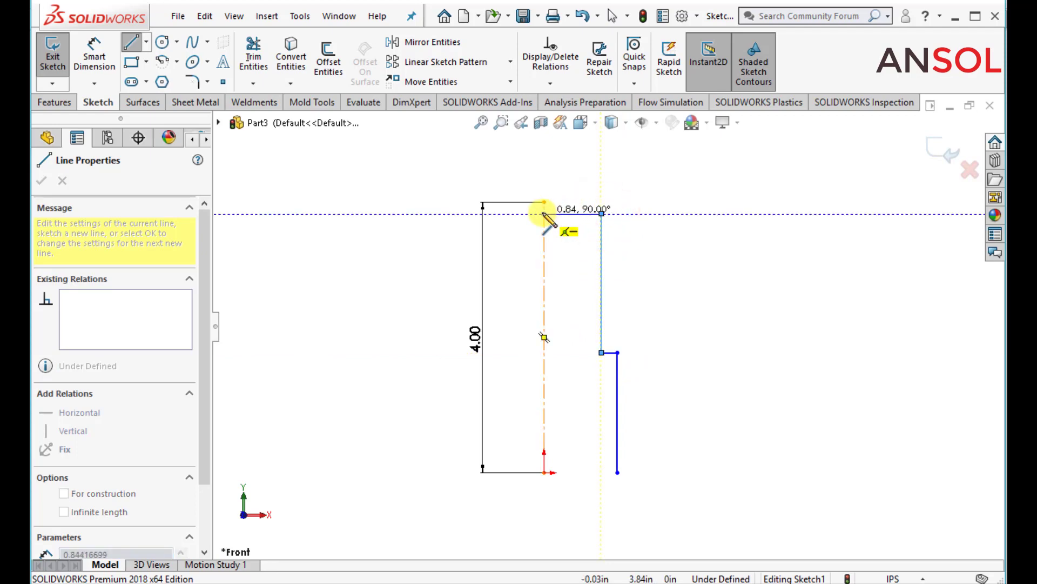
click(544, 214)
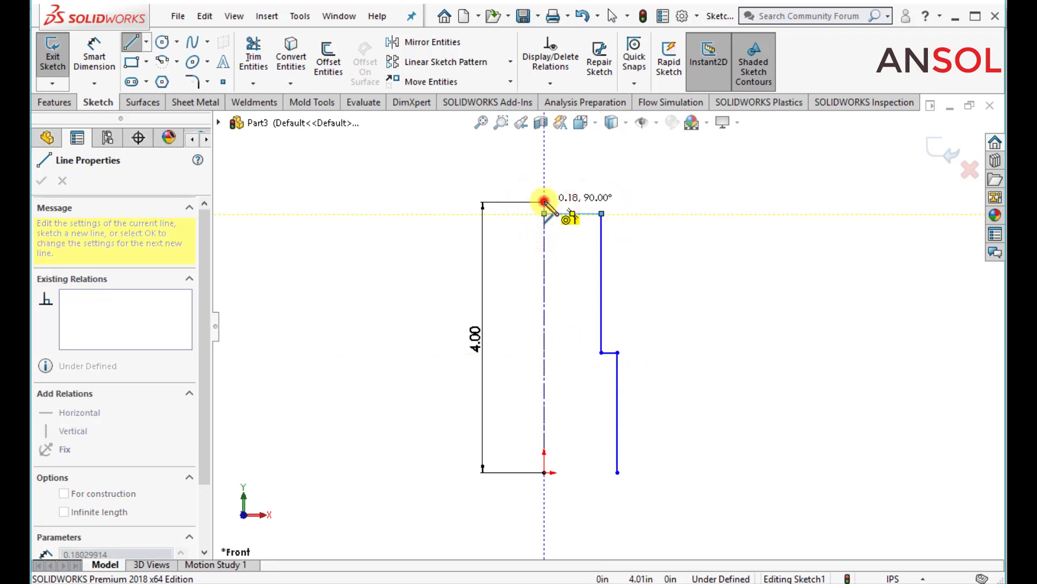
click(544, 203)
key(Escape)
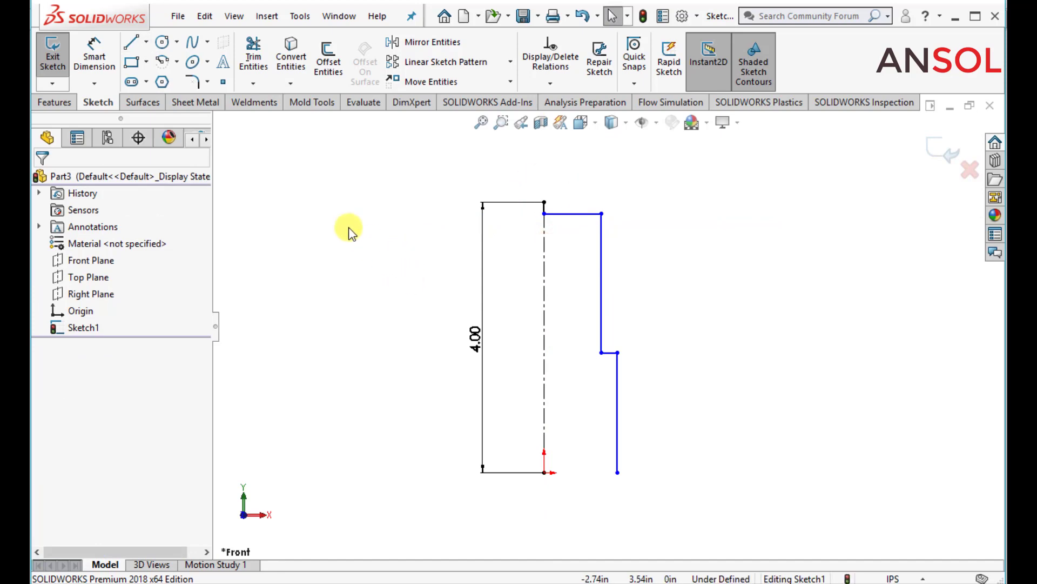
- Sketch a short horizontal line outward from the profile's bottom endpoint and a vertical outer wall line about 3.82 in long
click(129, 42)
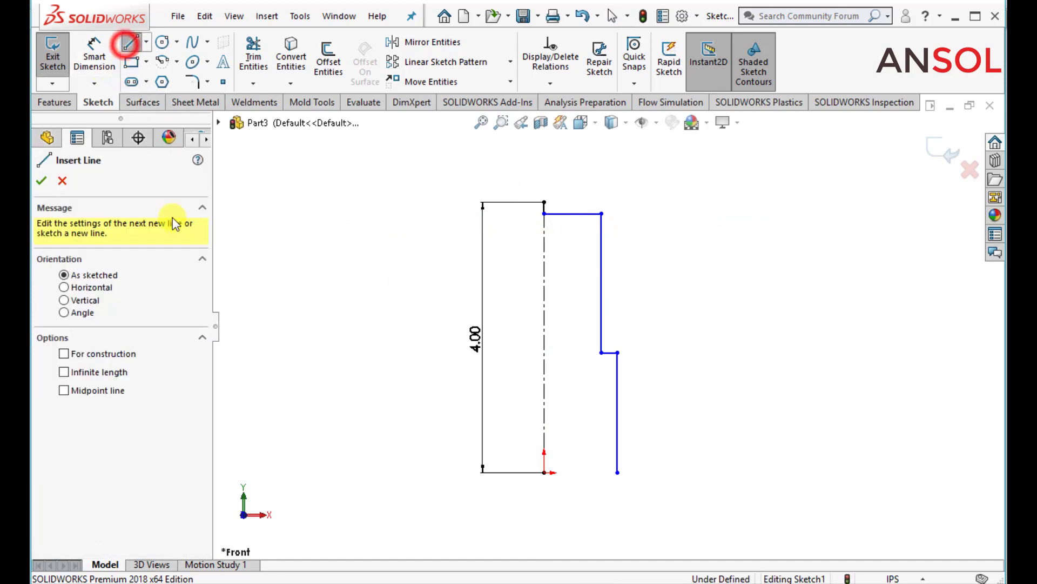
click(618, 472)
click(642, 472)
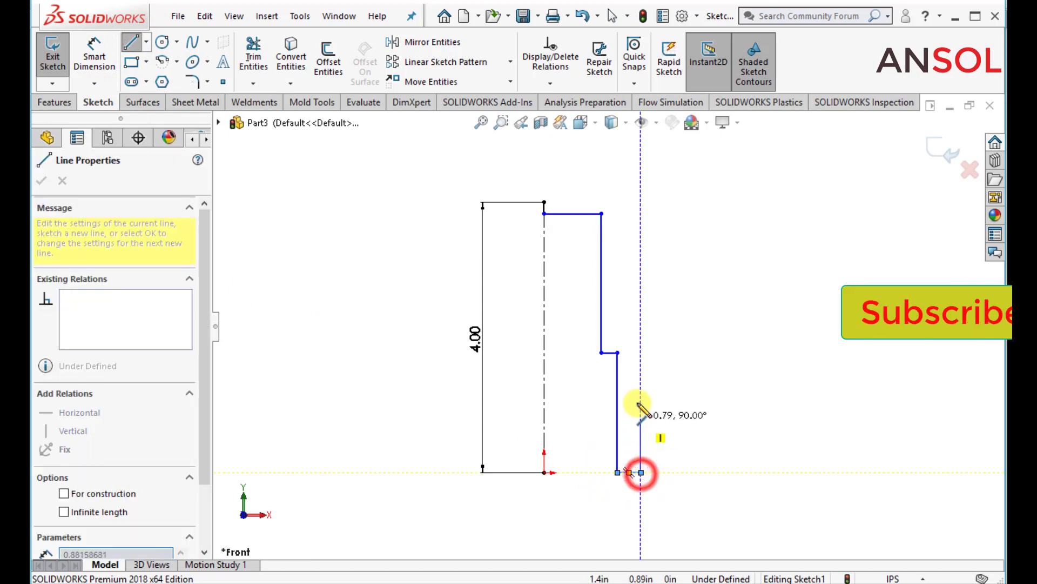
click(641, 214)
key(Escape)
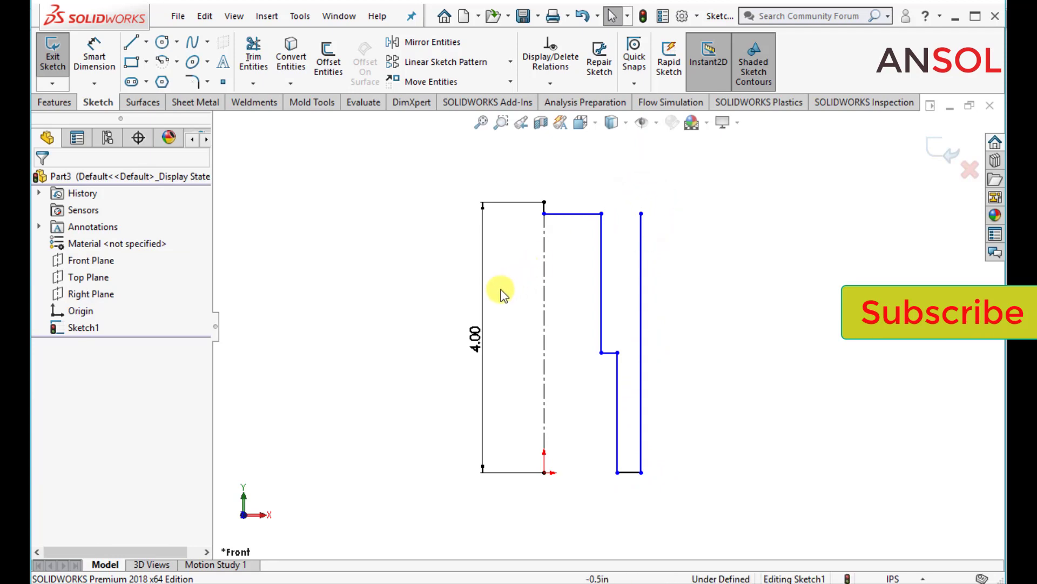
- Dimension the vertical distance between the centerline's top endpoint and the upper horizontal line as 0.2 in
click(94, 53)
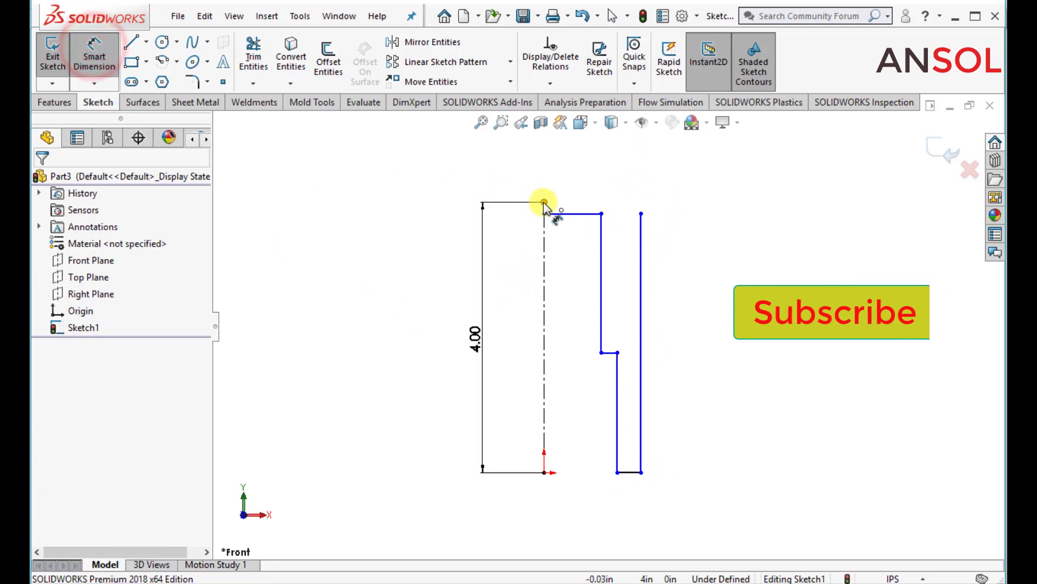
click(544, 202)
click(565, 214)
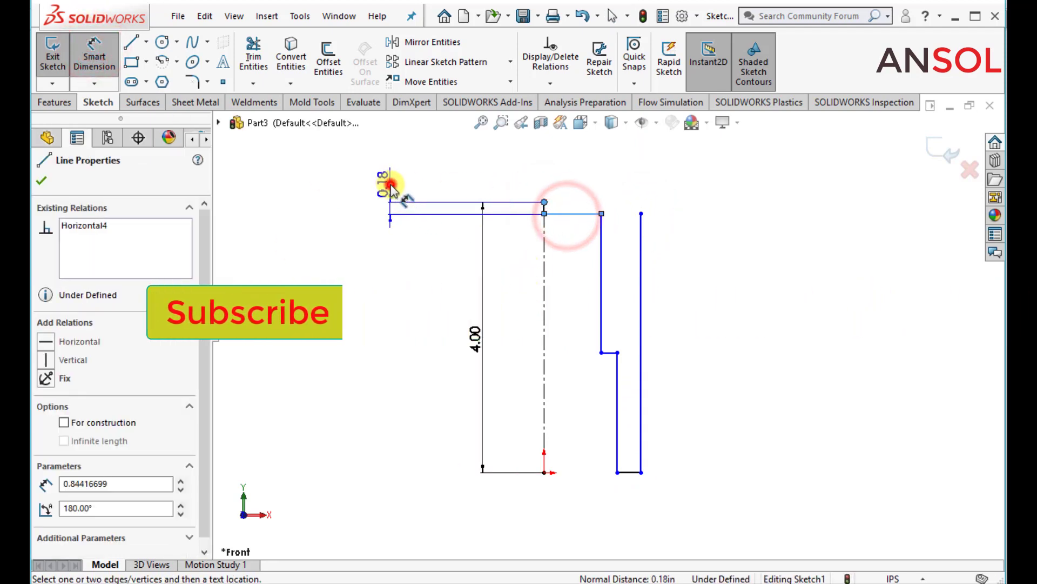
click(390, 181)
text(.2)
key(Return)
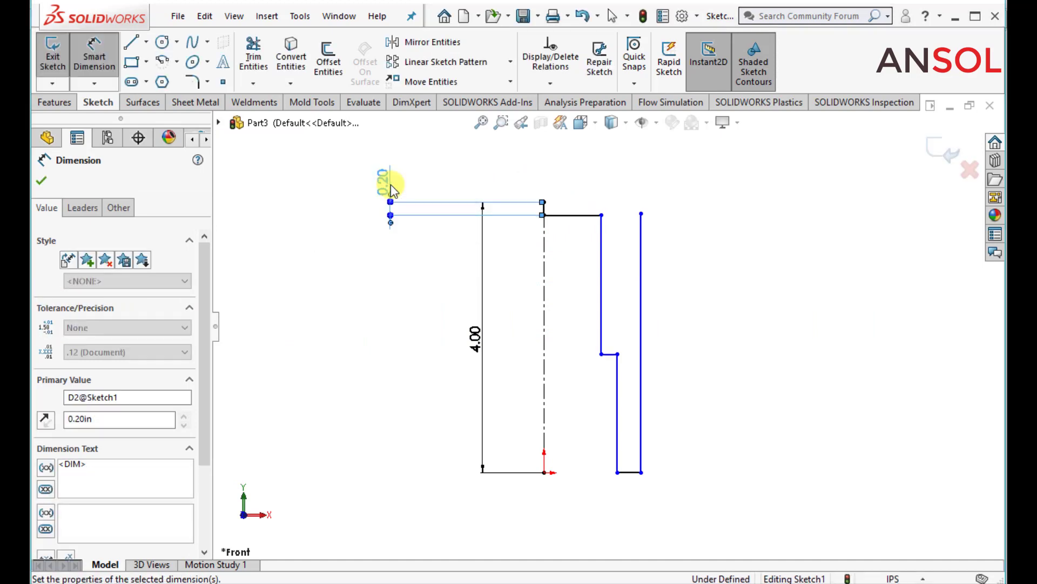
- Add a doubled-distance dimension of 1.3 in between the upper inner vertical line and the centerline
click(601, 316)
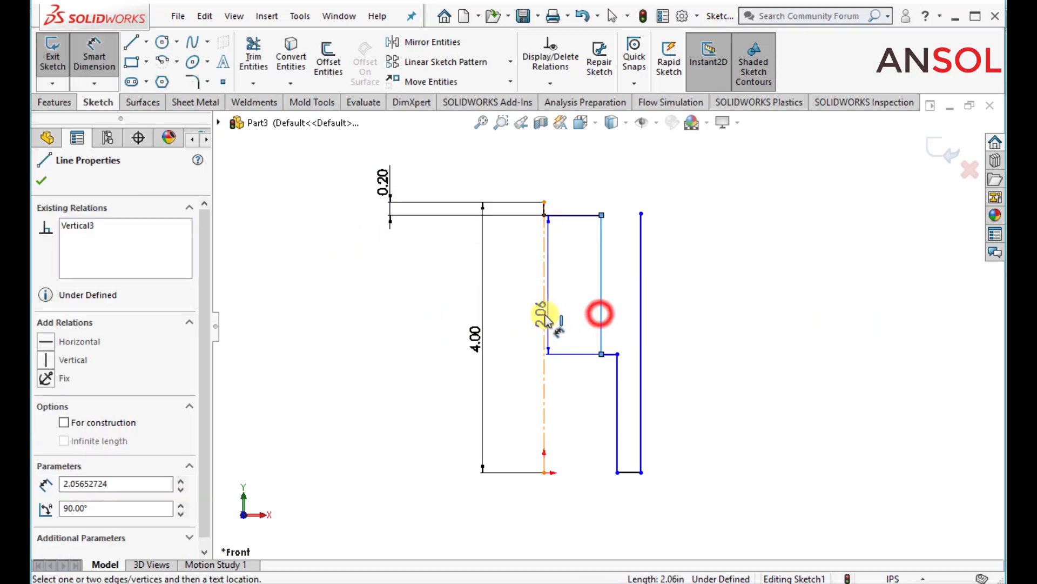
click(544, 310)
click(517, 307)
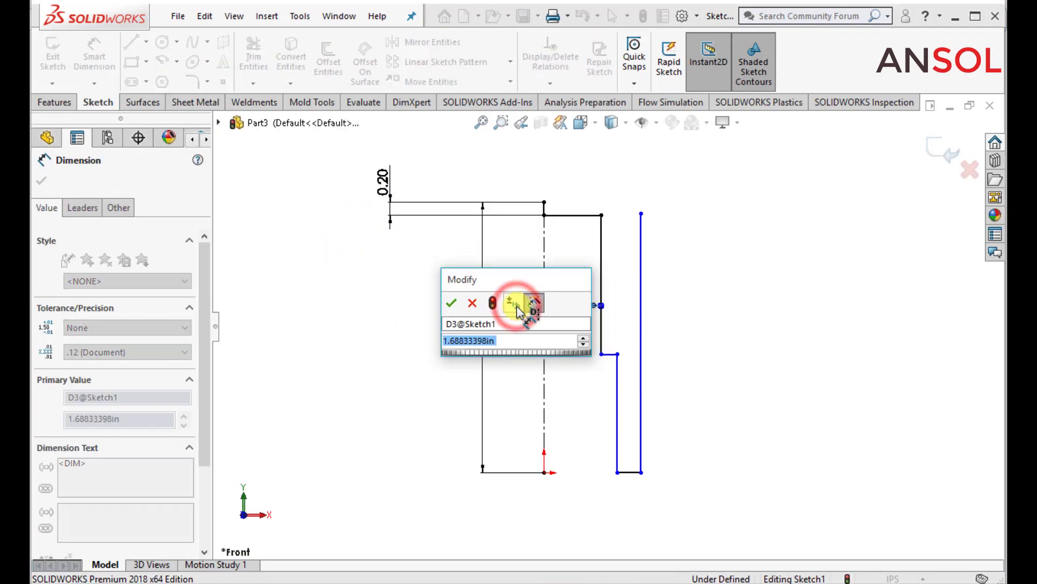
text(1.3)
key(Return)
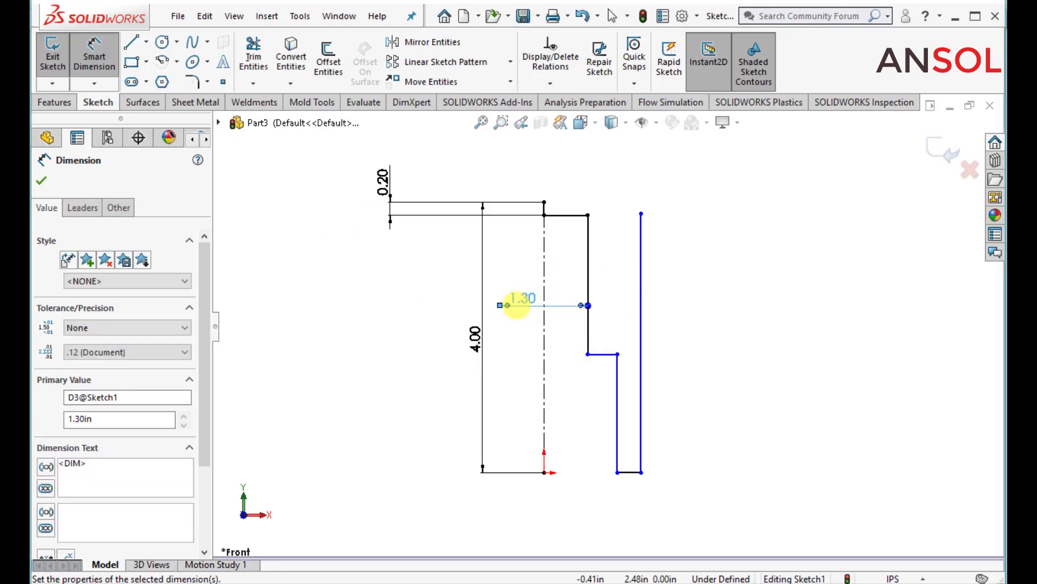
- Add a doubled-distance dimension of 1.4 in for the lower inner vertical line about the centerline
click(616, 400)
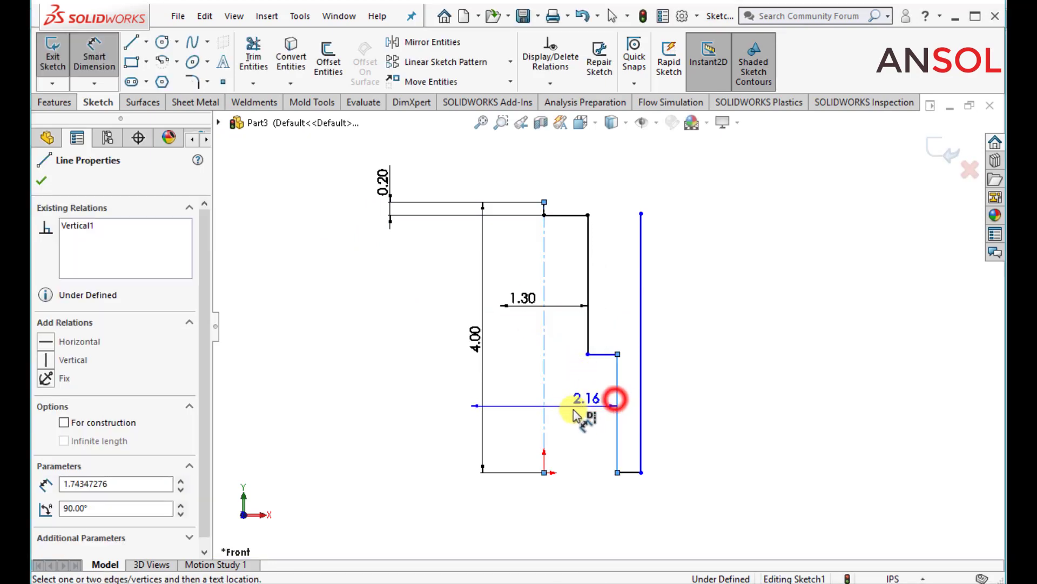
click(514, 418)
text(1.4)
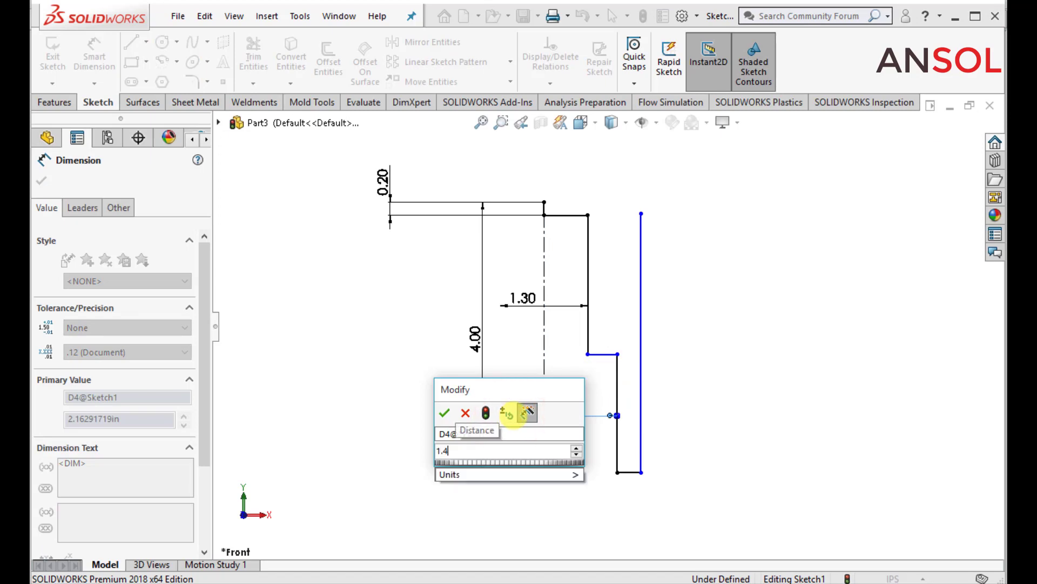
key(Return)
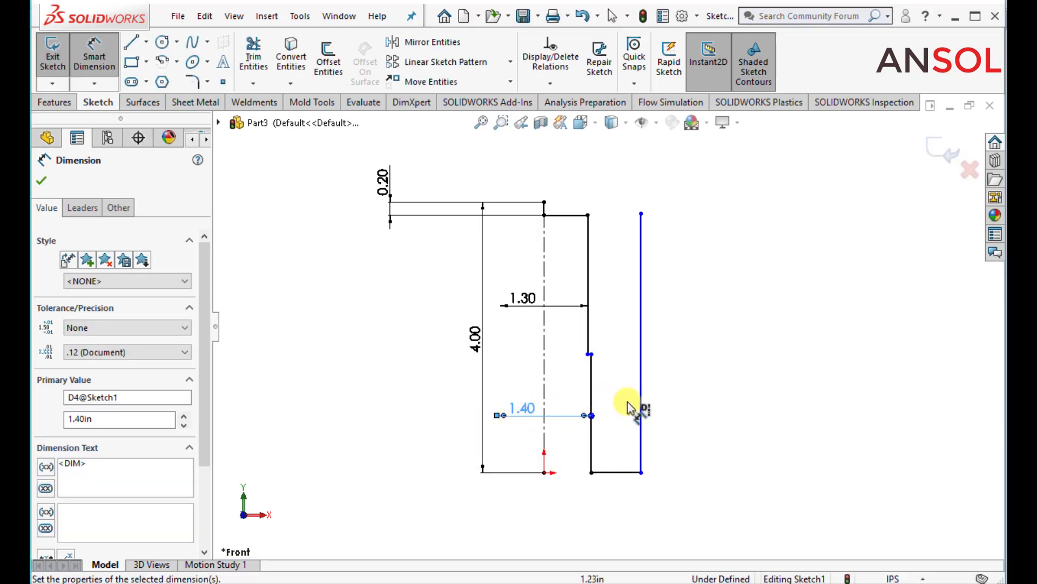
- Add a doubled-distance dimension of 1.5 in for the outer vertical line about the centerline and finish dimensioning
click(642, 406)
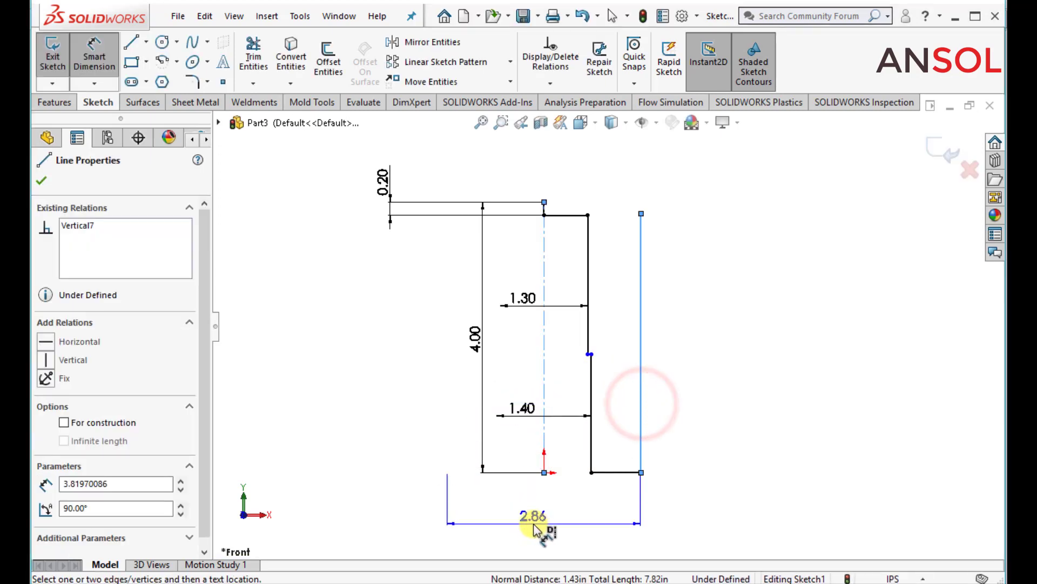
click(533, 524)
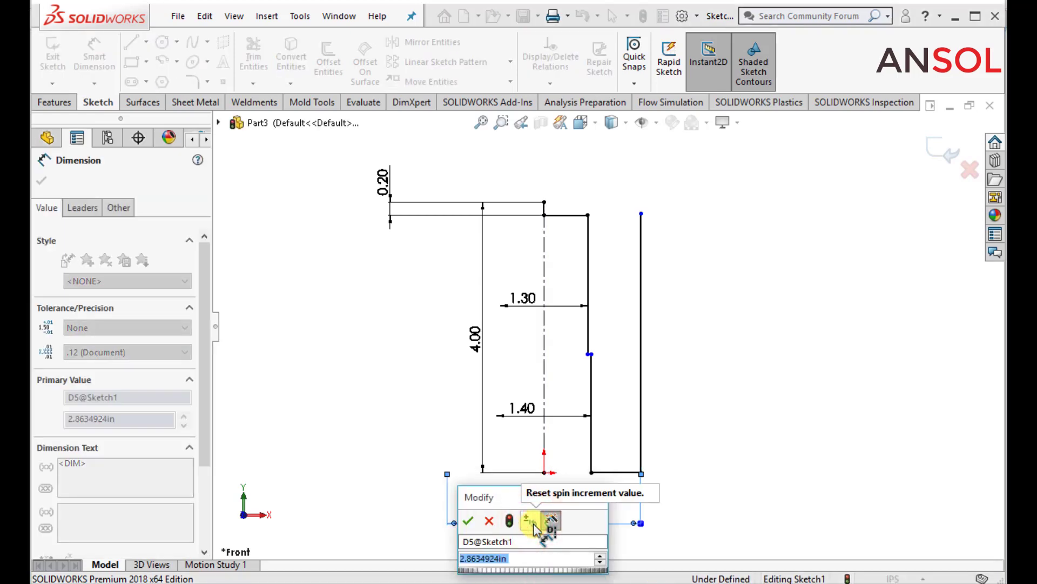
text(1.5)
key(Return)
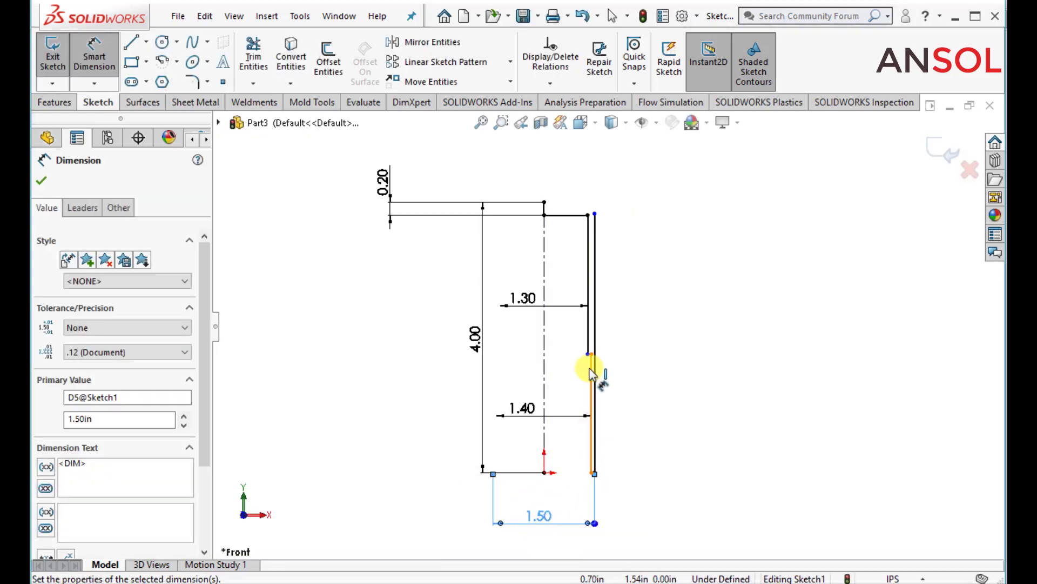
click(38, 181)
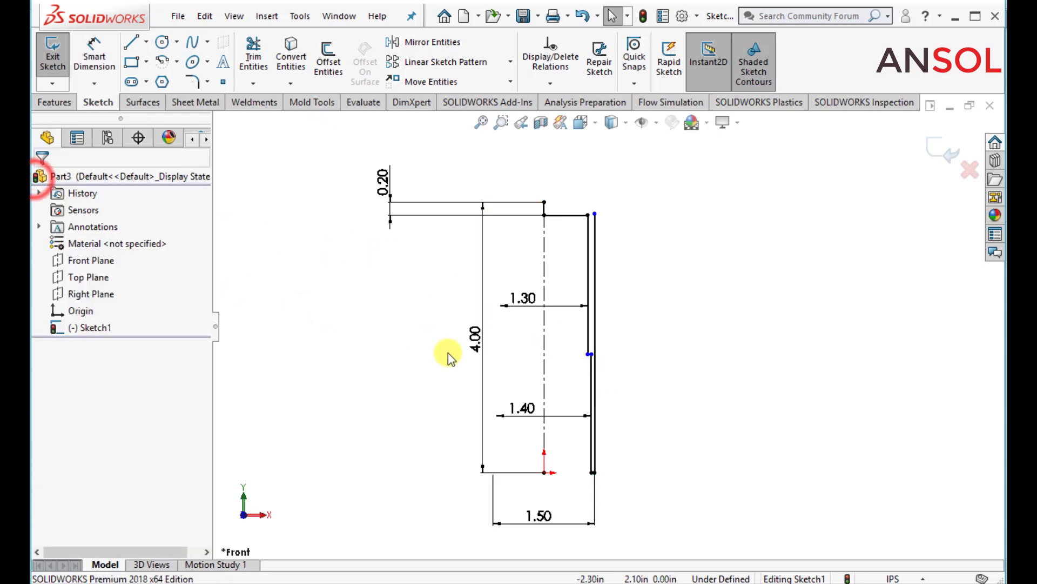
- Dimension the length of the lower inner vertical line as 2 in
click(95, 51)
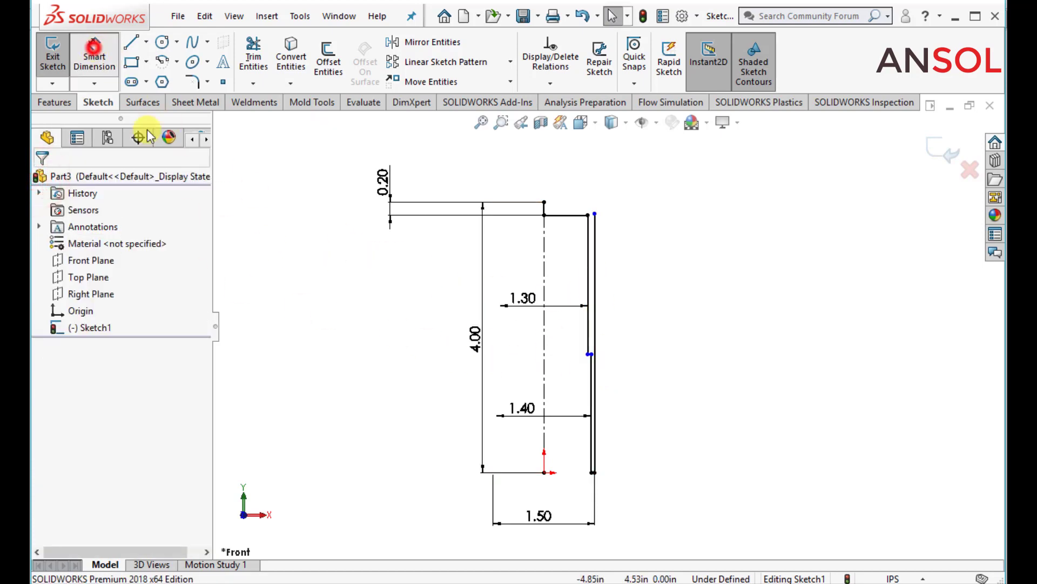
scroll(604, 475, down, 2)
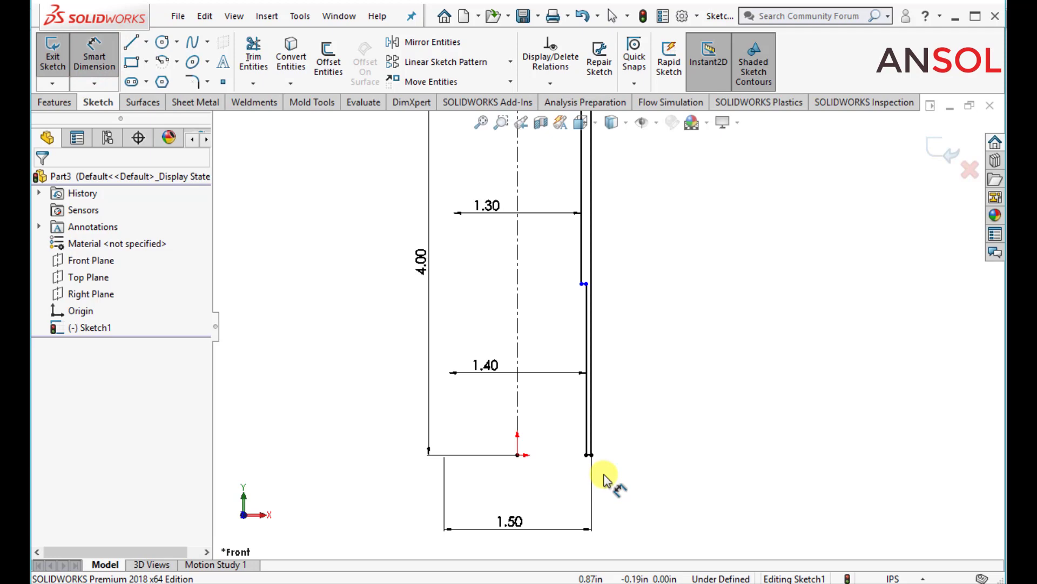
click(590, 415)
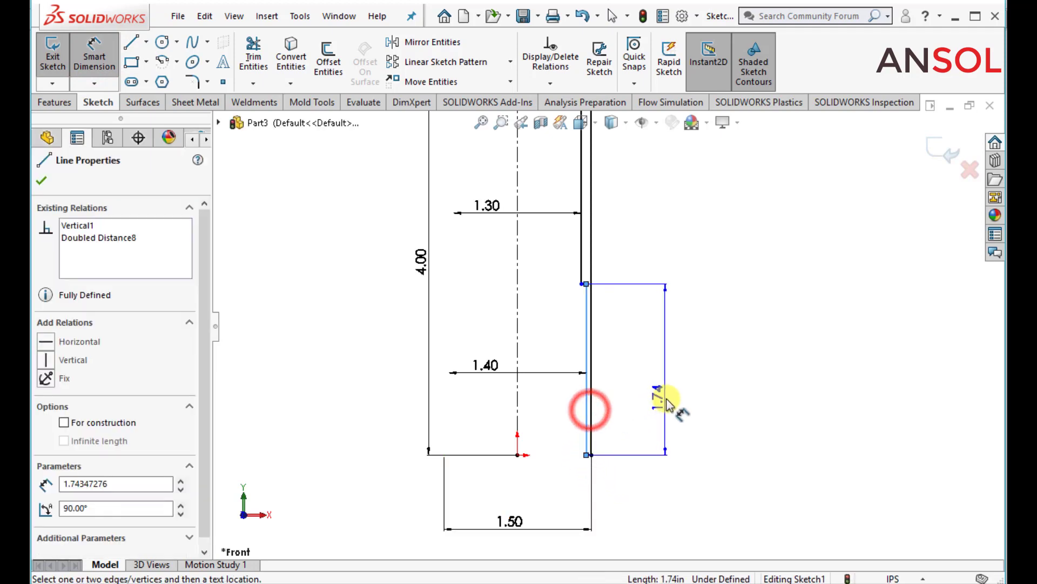
click(666, 398)
text(2)
key(Return)
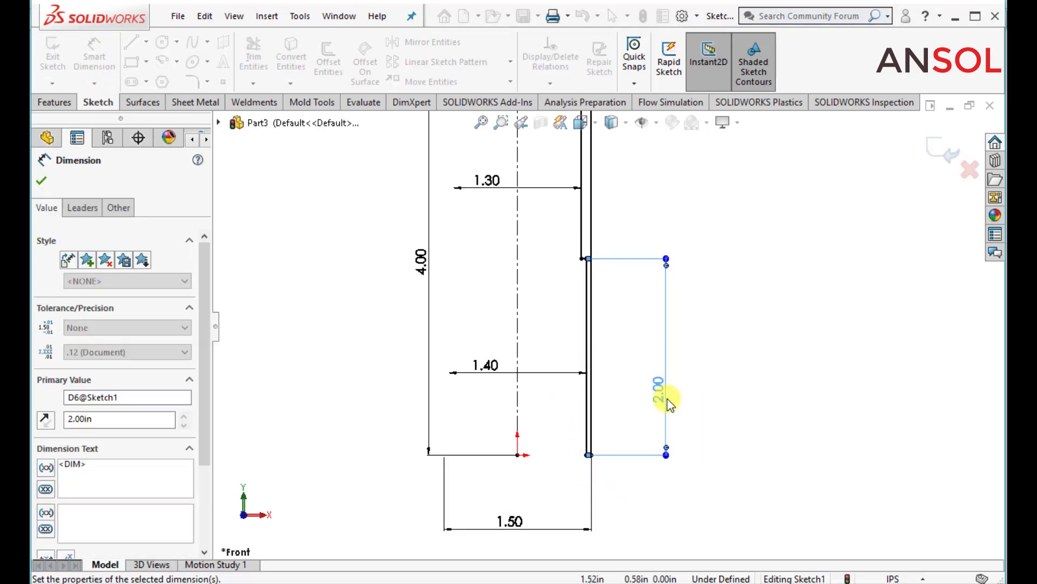
scroll(713, 423, up, 2)
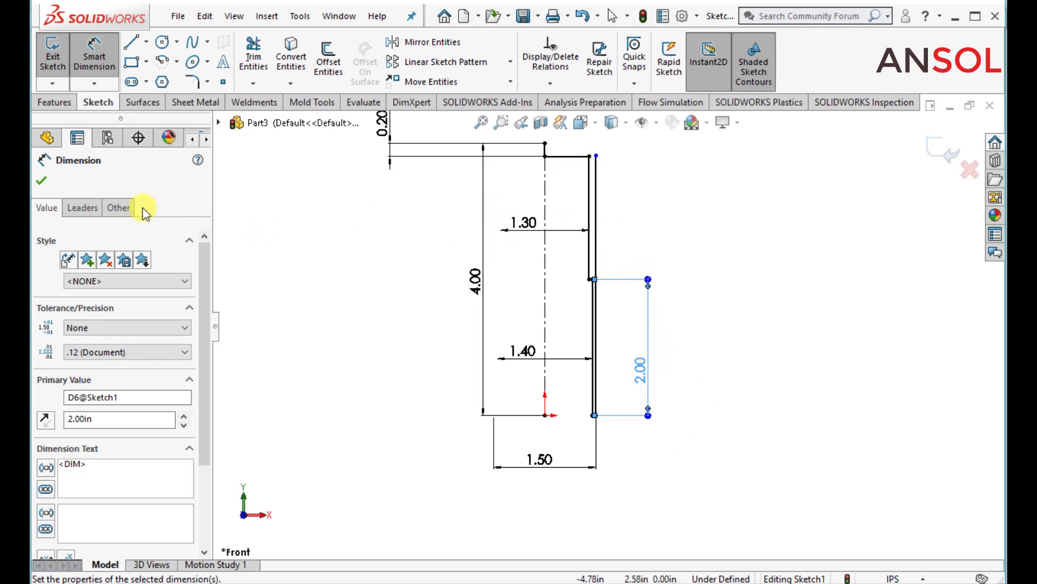
click(41, 182)
- Add a horizontal relation between the top endpoints of the outer wall line and the upper inner vertical line
scroll(567, 224, up, 3)
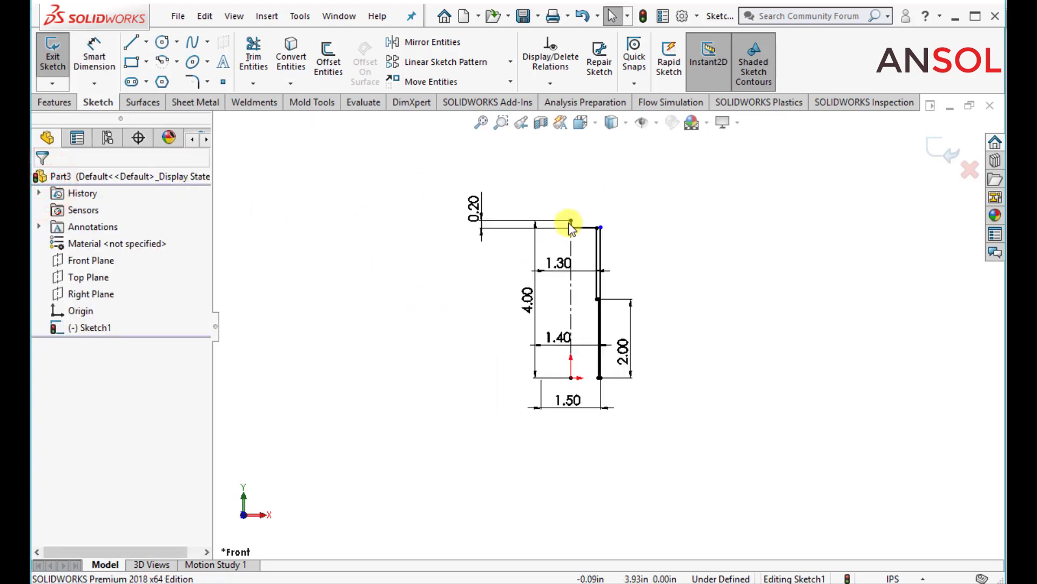
scroll(611, 245, down, 3)
scroll(612, 248, down, 2)
click(625, 263)
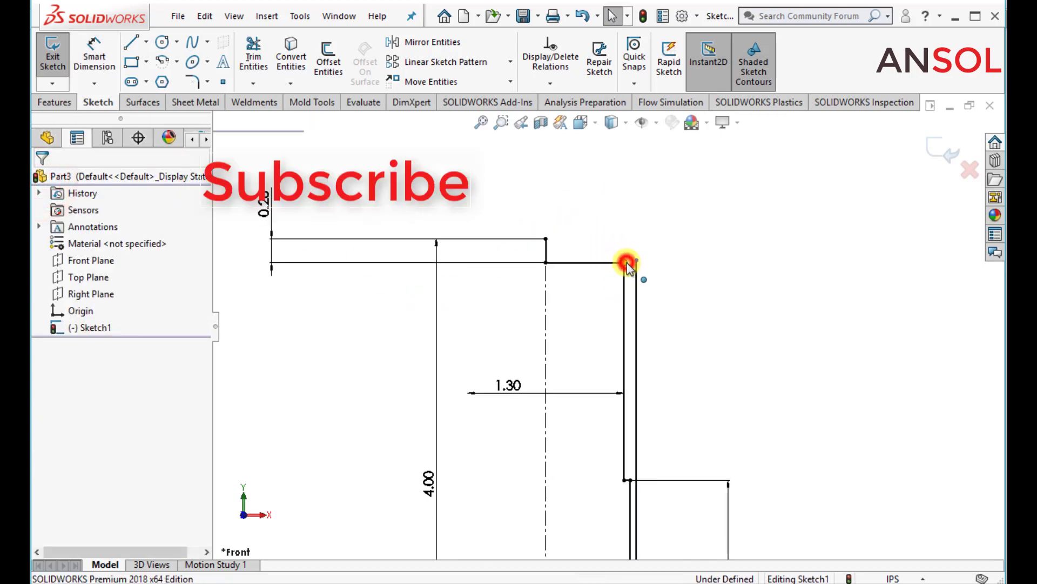
click(686, 285)
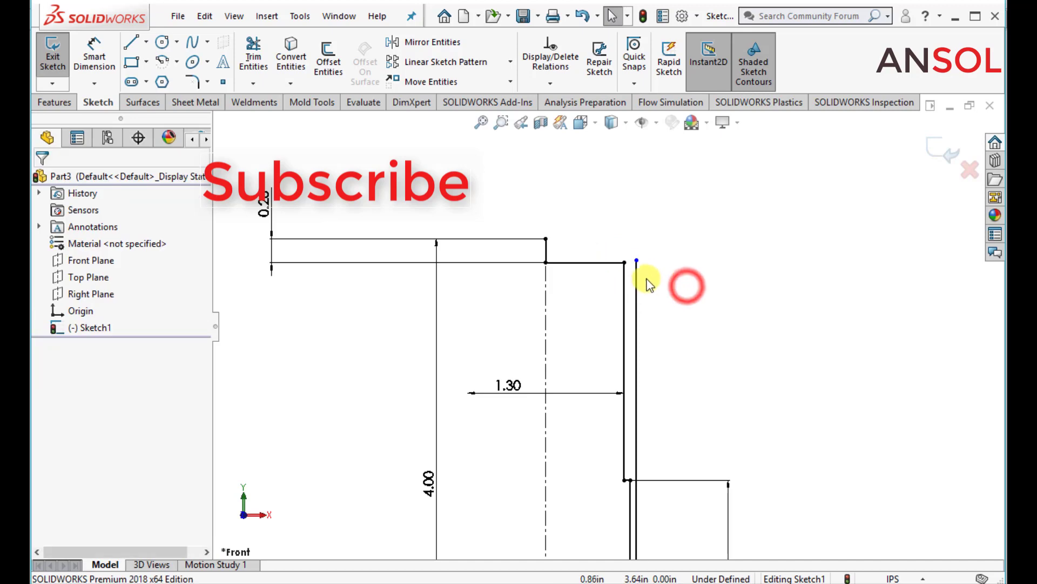
click(638, 261)
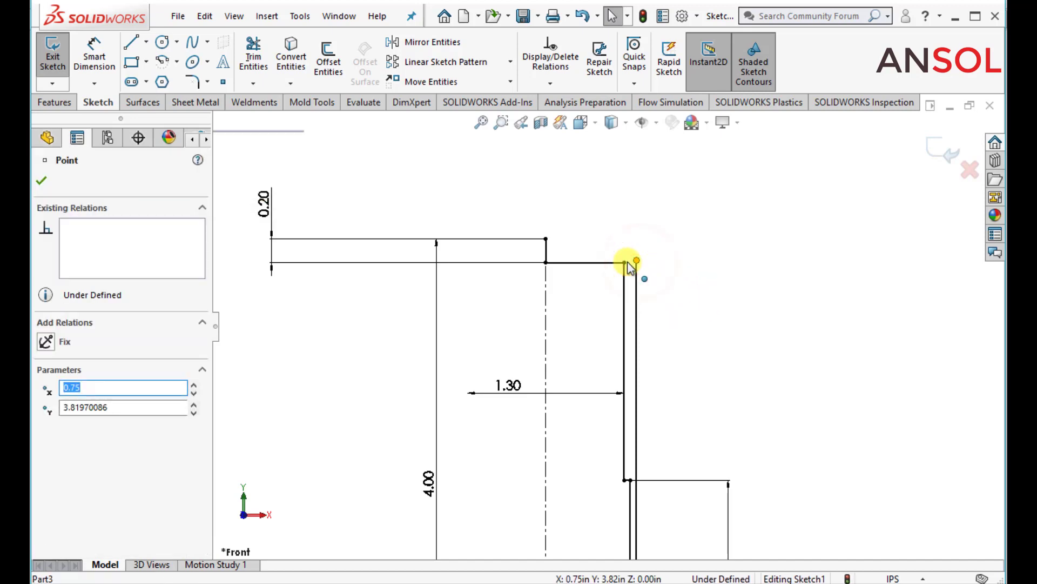
ctrl+click(625, 263)
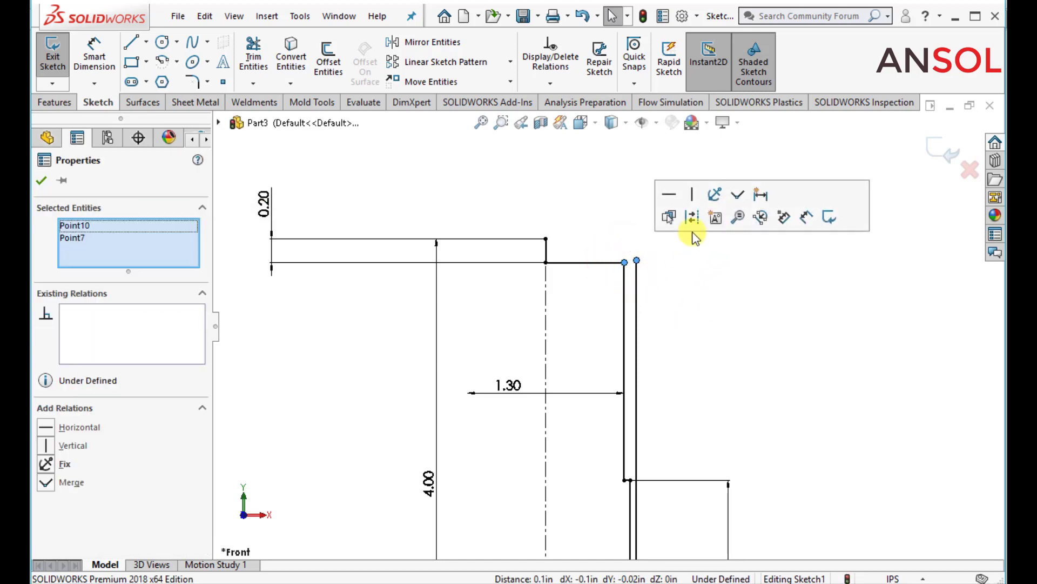
click(668, 195)
click(43, 182)
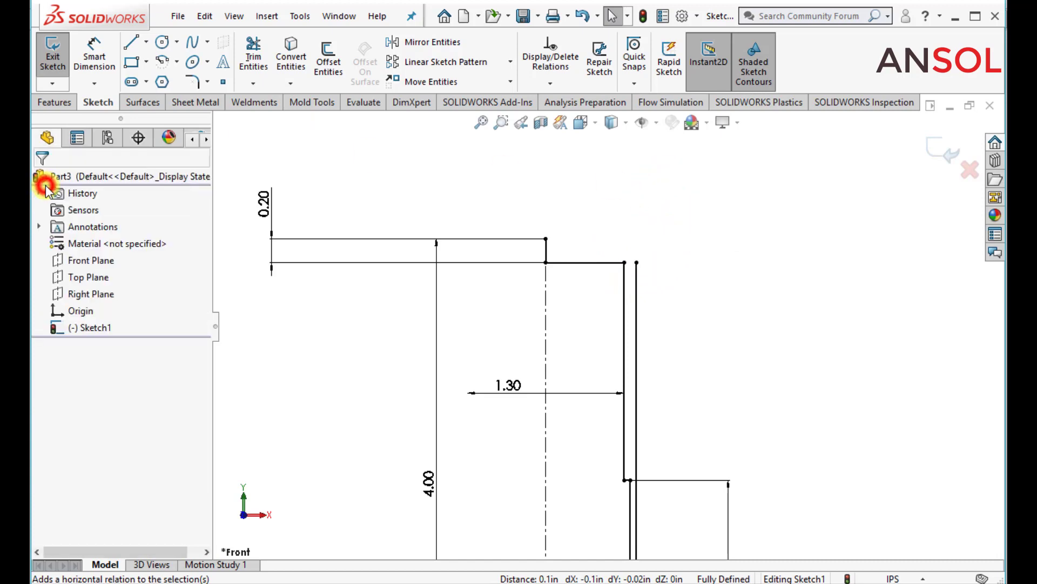
- Close the top with a 3-point arc of about 1.29 in radius from the centerline's top endpoint to the outer wall's top endpoint
click(160, 62)
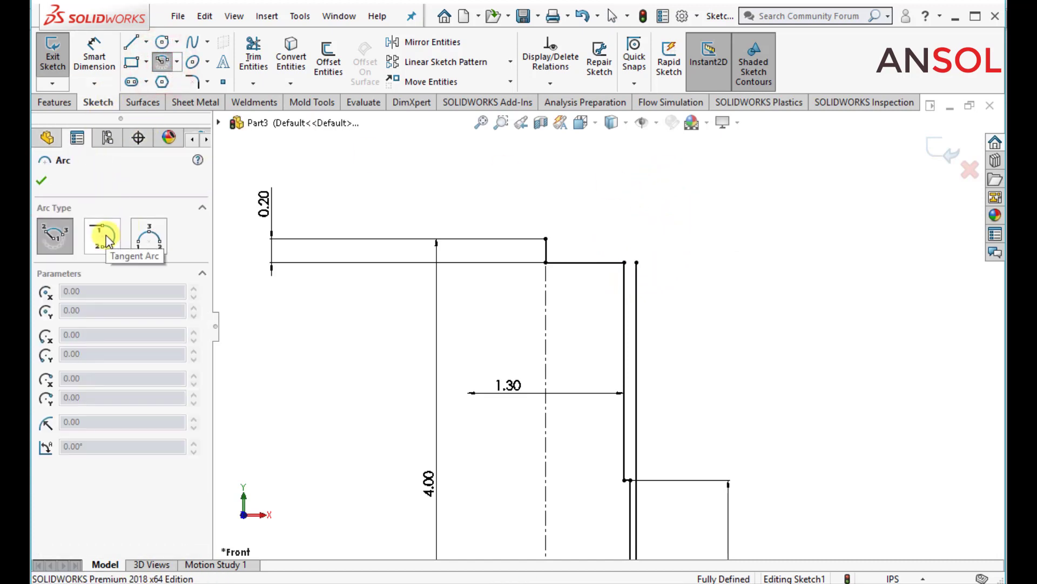
click(154, 239)
click(547, 238)
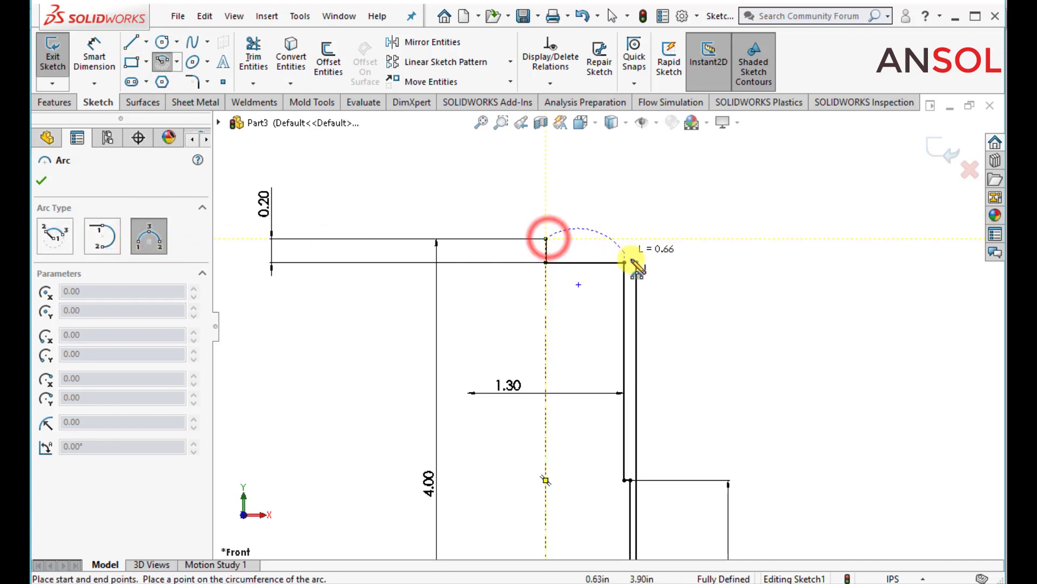
click(637, 262)
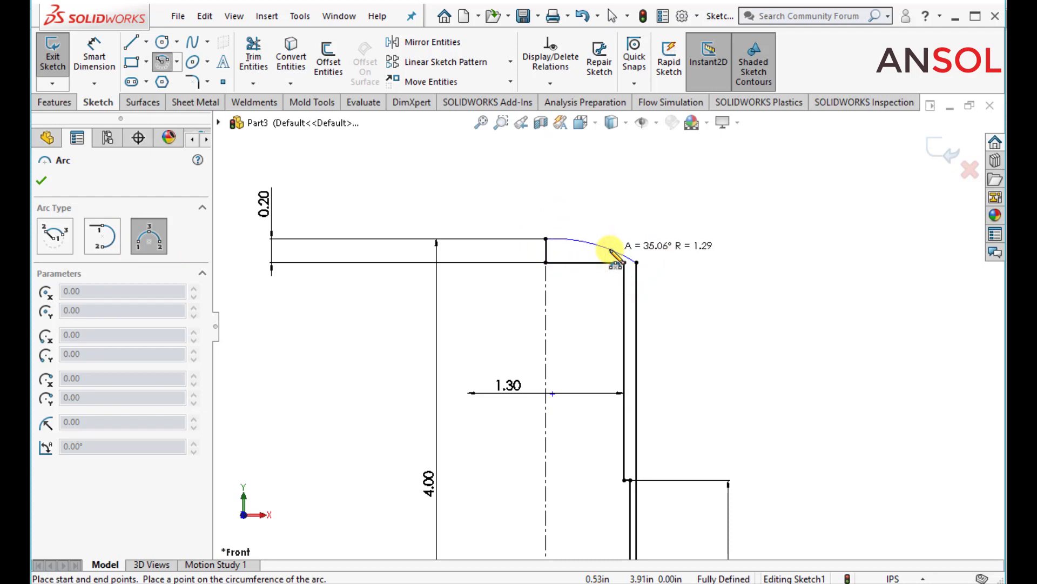
click(611, 250)
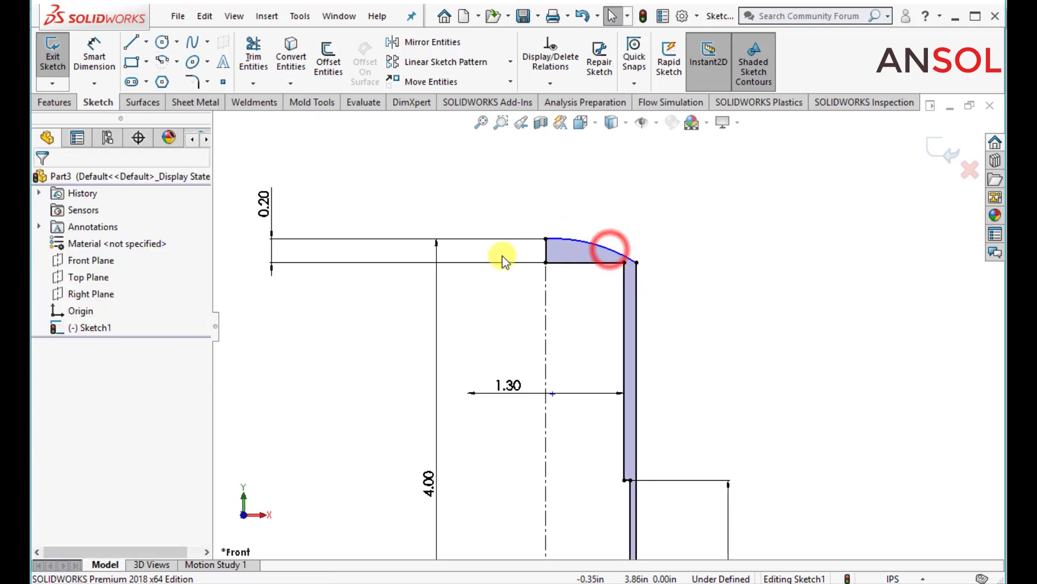
- Dimension the radius of the top arc as 3.75 in
click(91, 42)
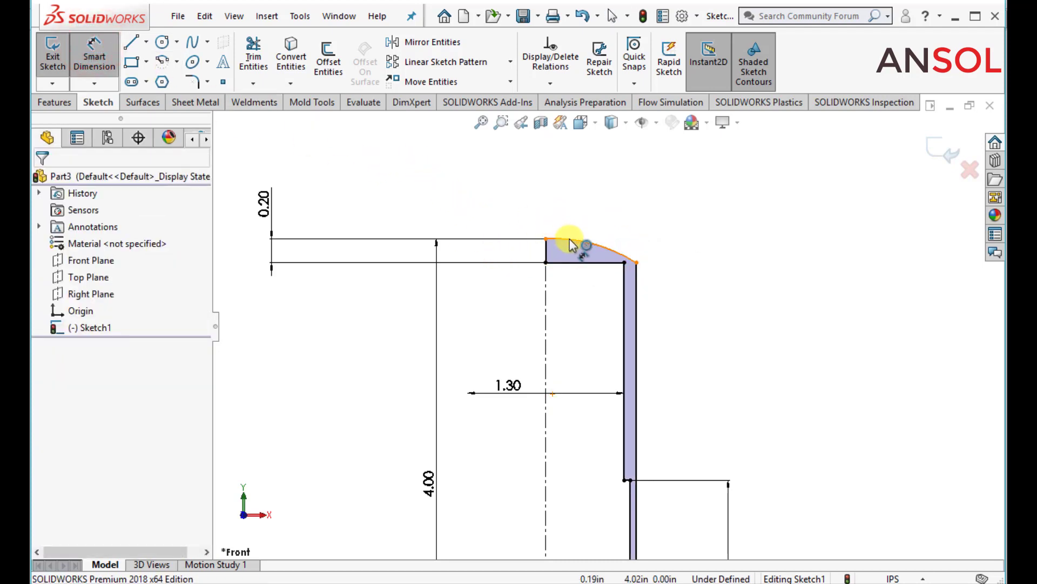
click(569, 238)
click(606, 198)
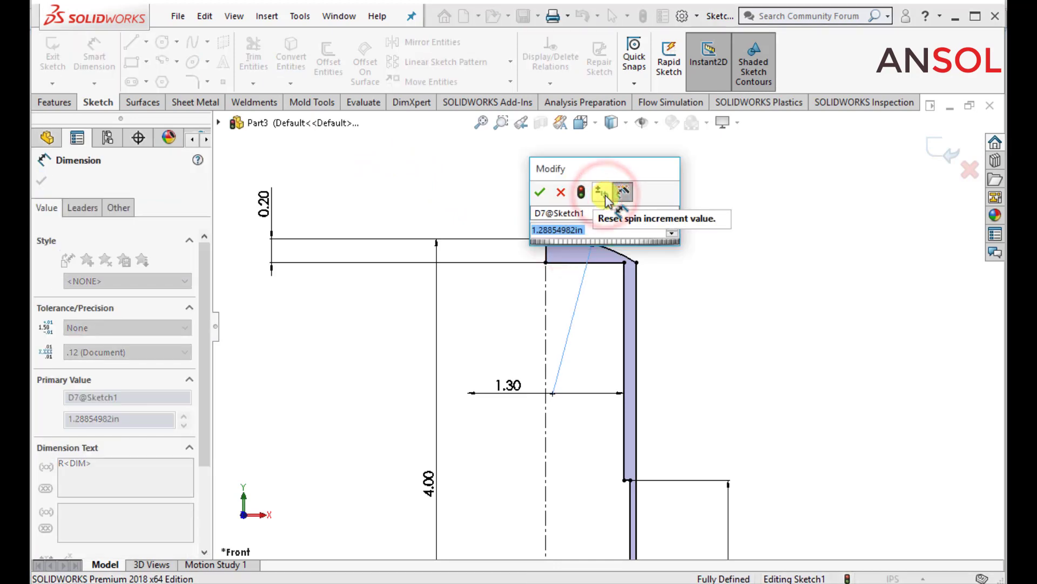
text(3.75)
key(Return)
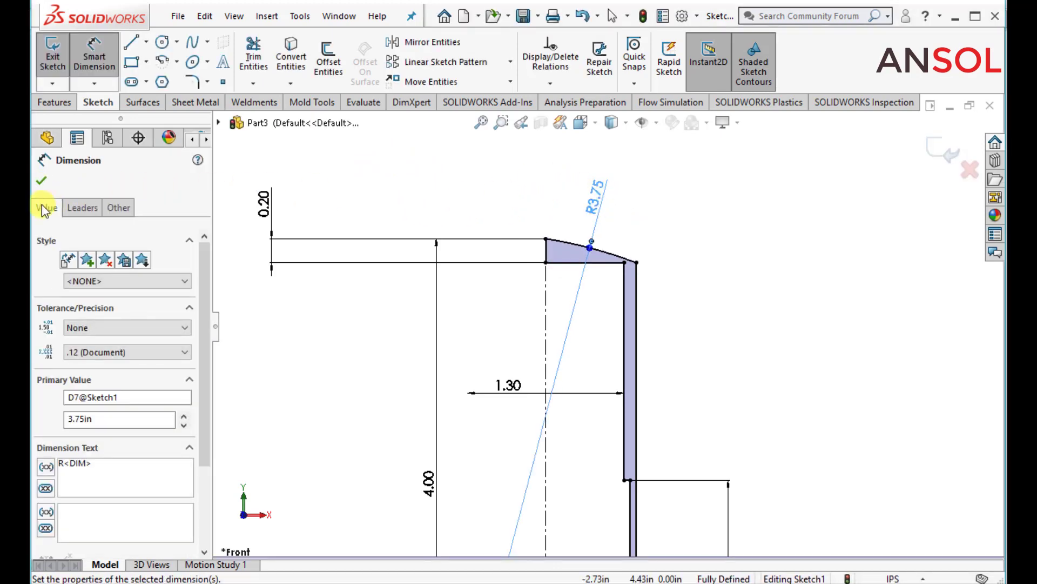
click(43, 181)
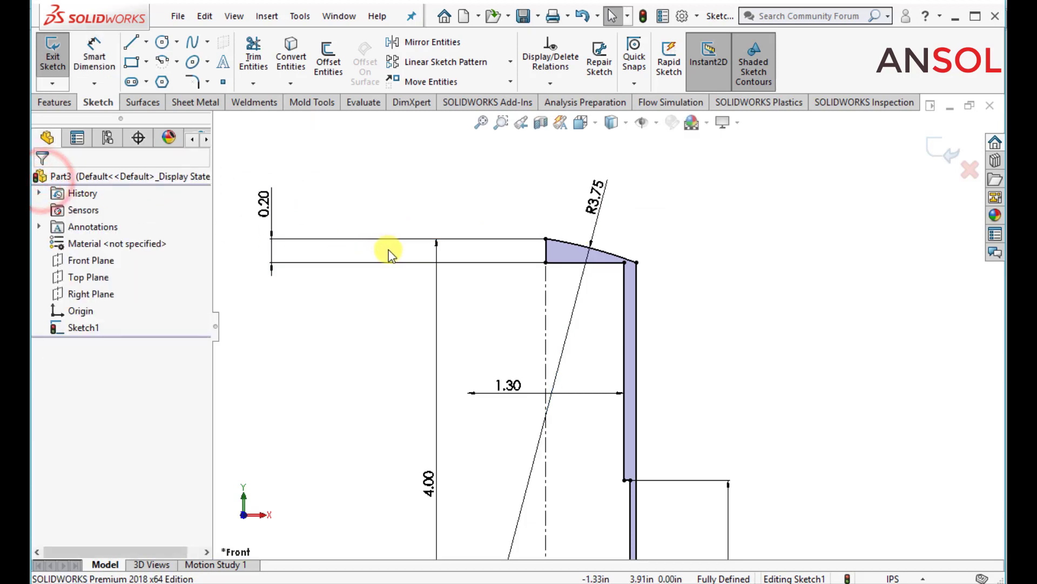
- Undo the radius dimension on the top arc
scroll(575, 289, up, 2)
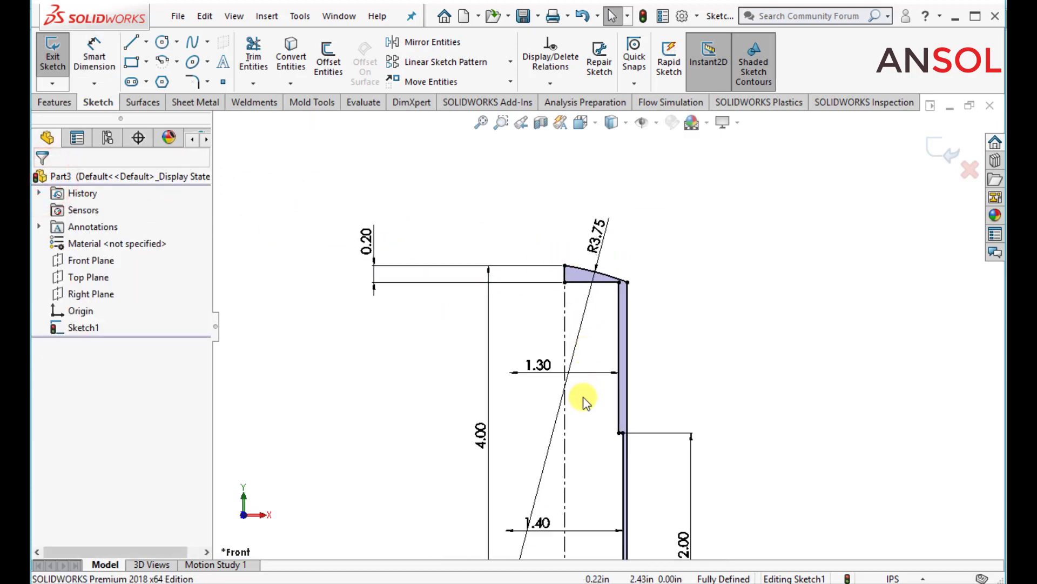
scroll(585, 401, down, 2)
scroll(596, 369, up, 1)
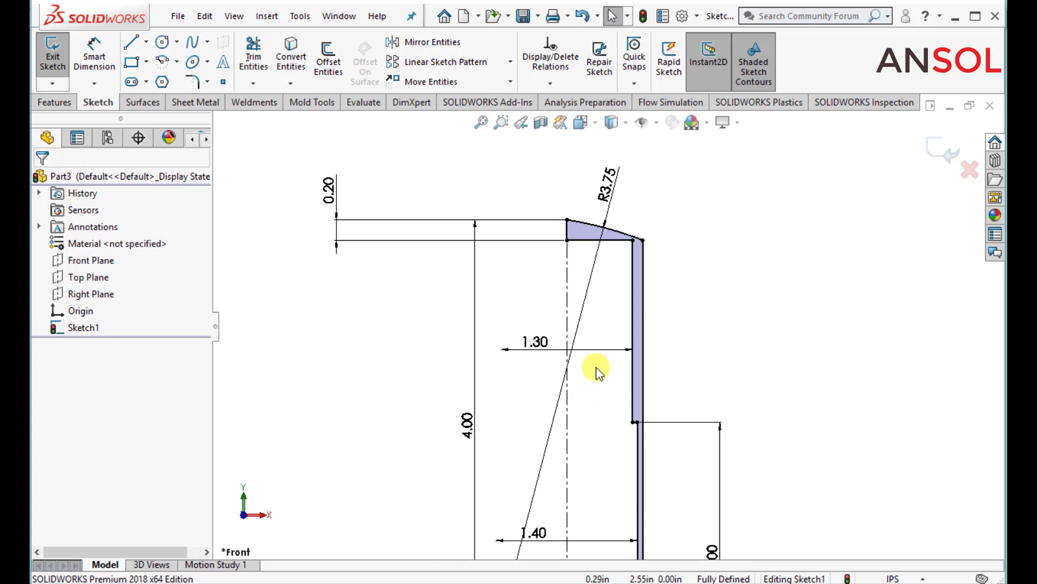
key(ctrl+z)
scroll(476, 330, up, 3)
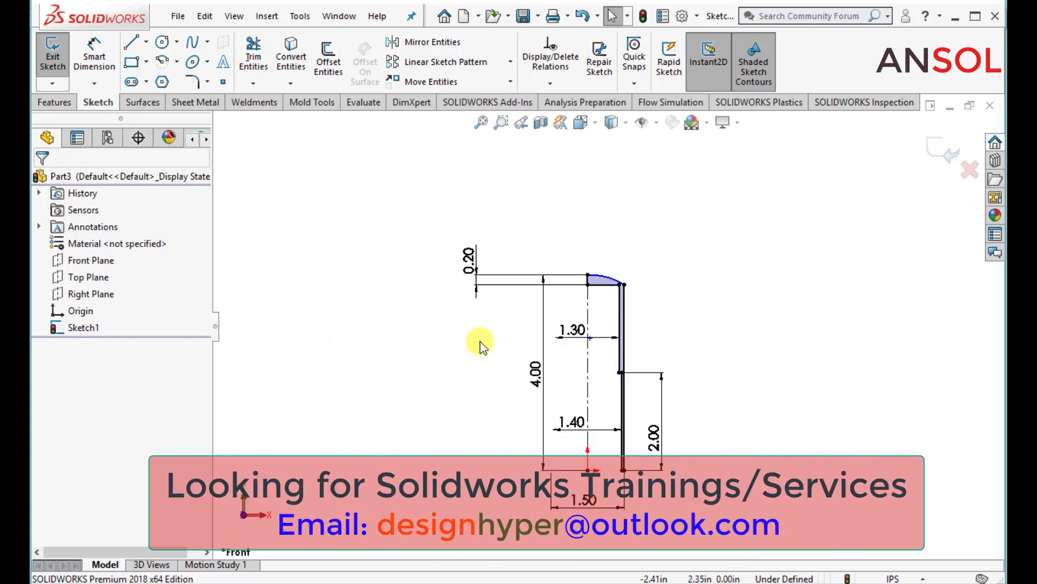
- Draw a horizontal centerline about 0.99 in long outward from the top endpoint of the vertical centerline
click(147, 41)
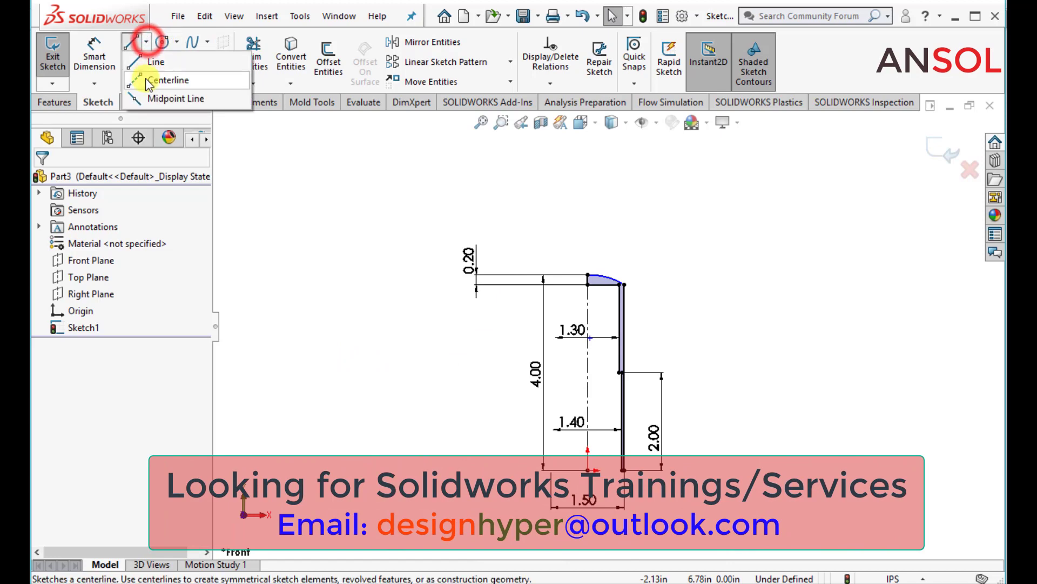
click(162, 76)
scroll(662, 264, down, 3)
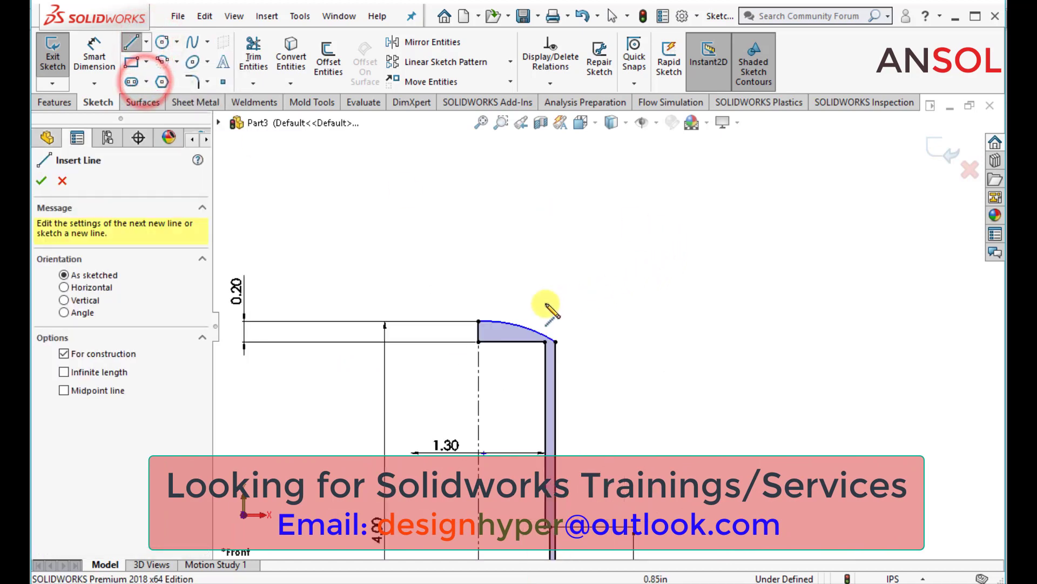
click(479, 322)
click(579, 322)
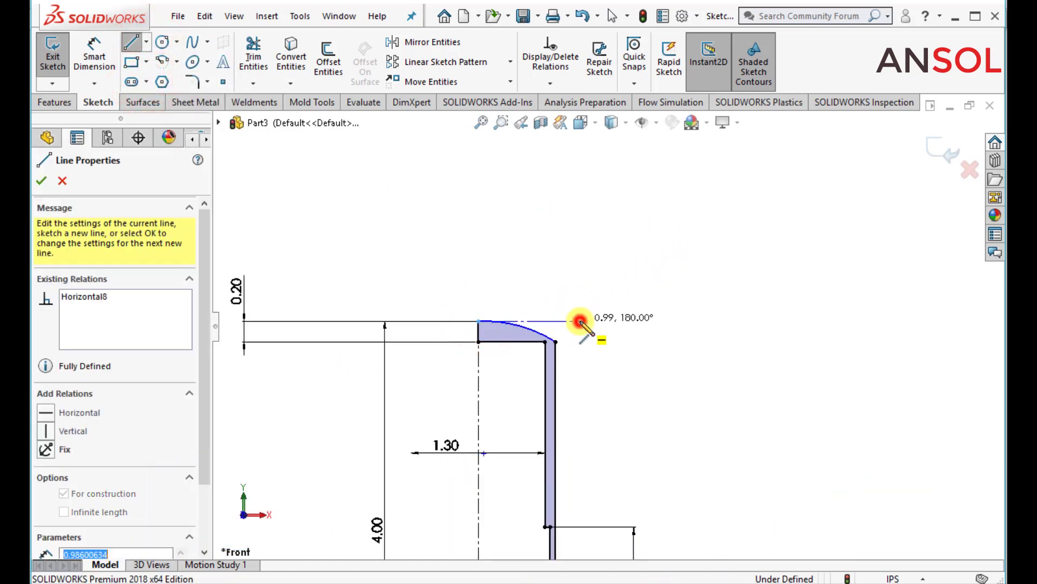
key(Escape)
click(523, 328)
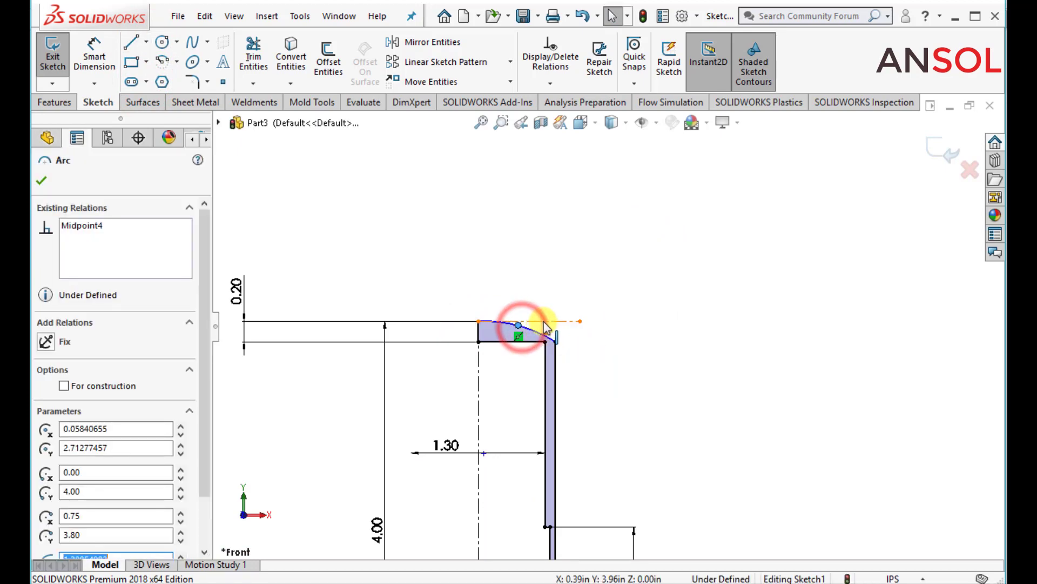
ctrl+click(551, 322)
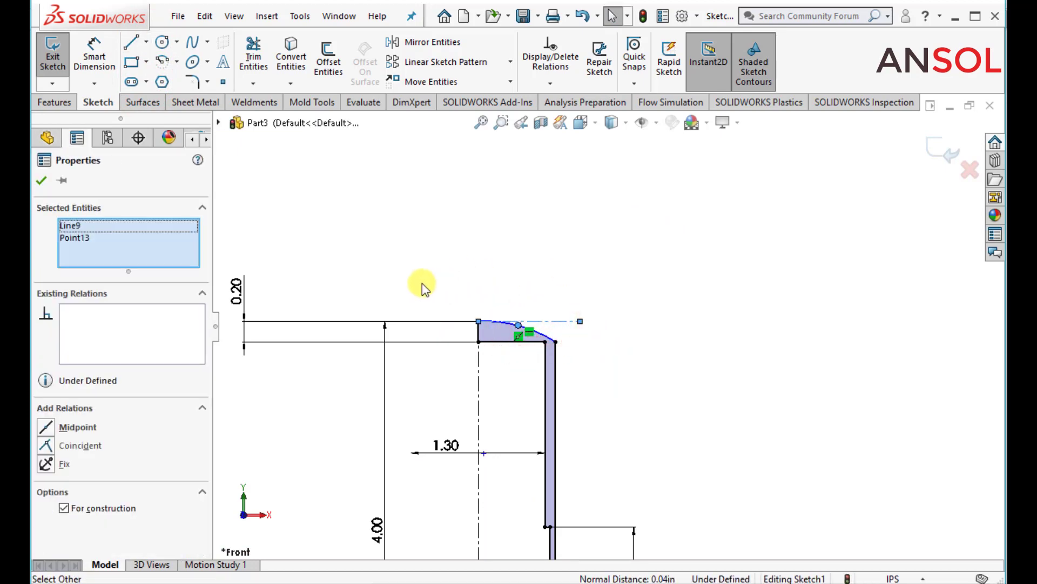
click(387, 293)
- Add a tangent relation between the top arc and the horizontal centerline
scroll(440, 301, down, 4)
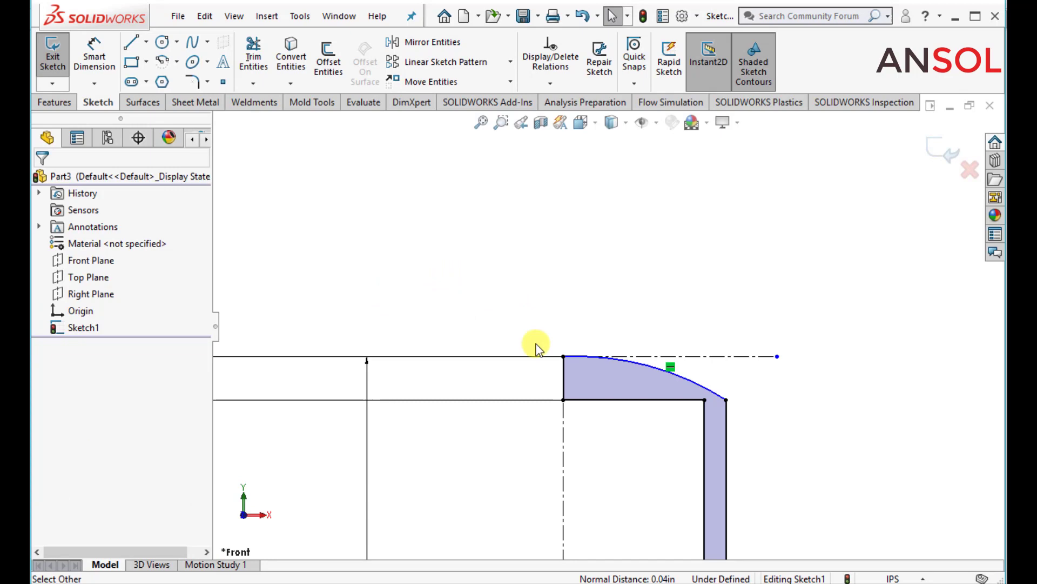
click(616, 365)
ctrl+click(659, 356)
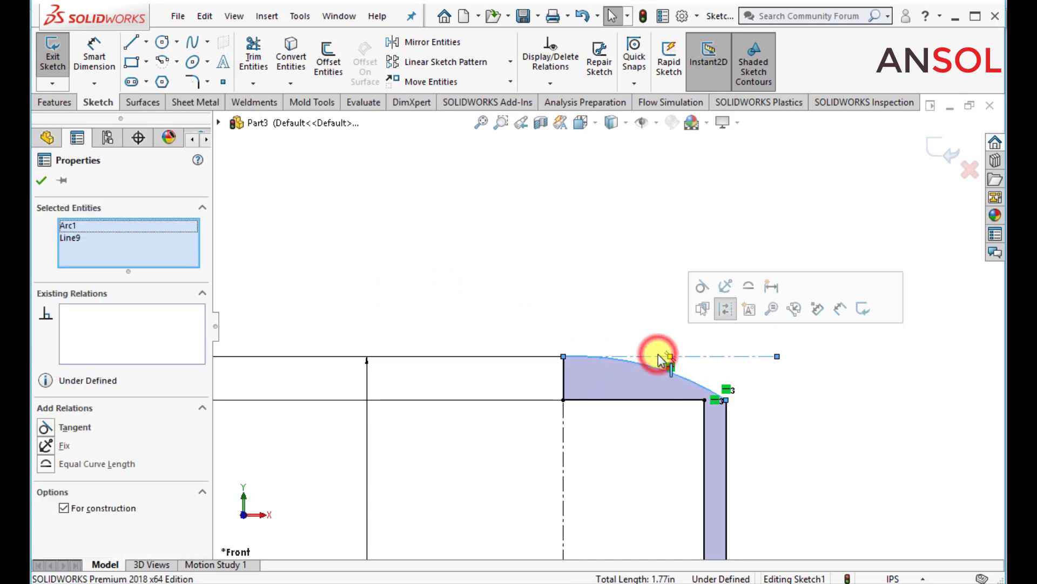
click(702, 286)
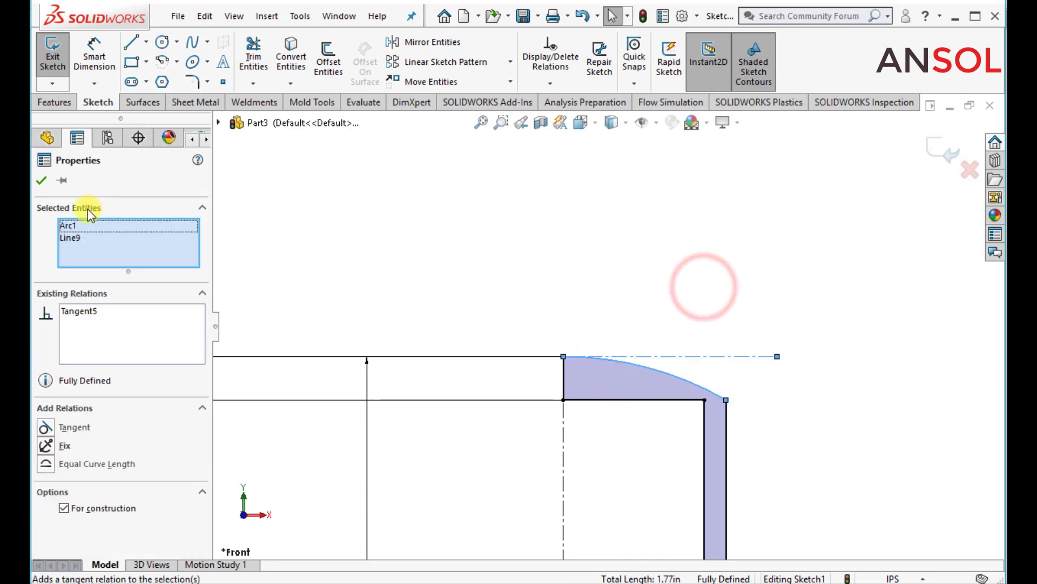
click(41, 179)
- Exit the sketch and revolve the profile 360 degrees about the vertical centerline as a solid boss
scroll(526, 224, up, 6)
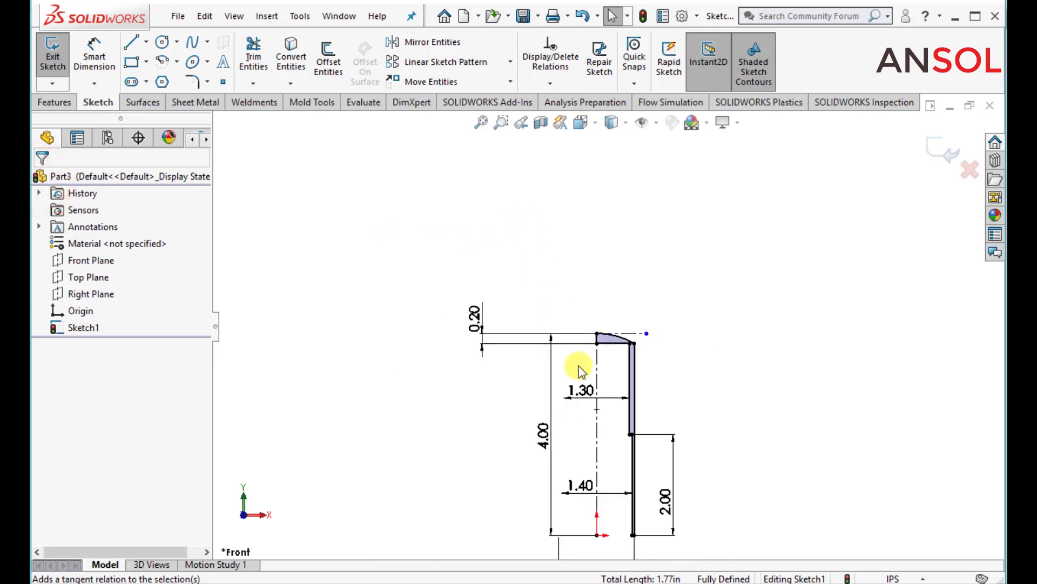
scroll(592, 446, down, 2)
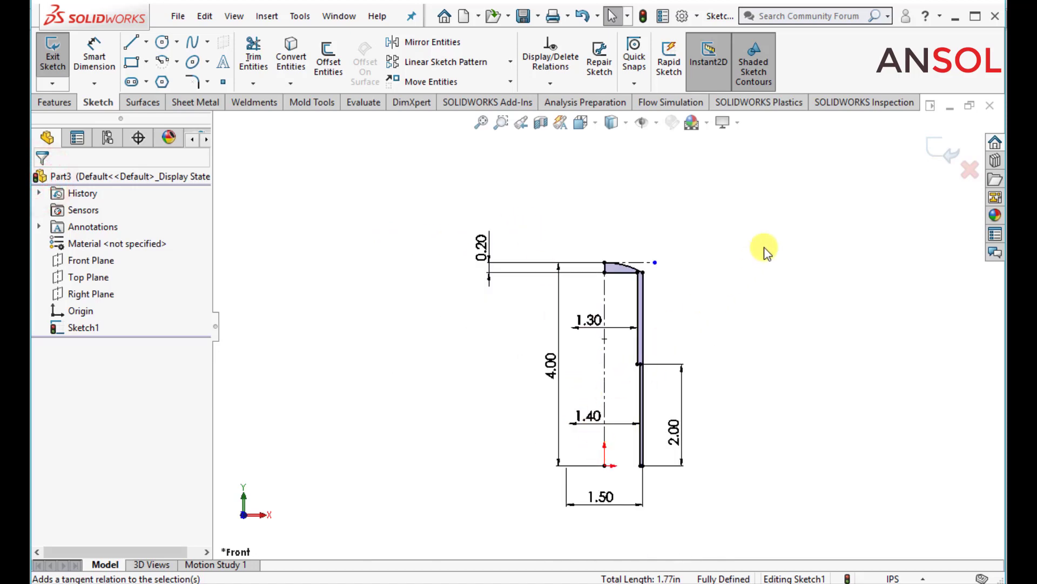
click(939, 152)
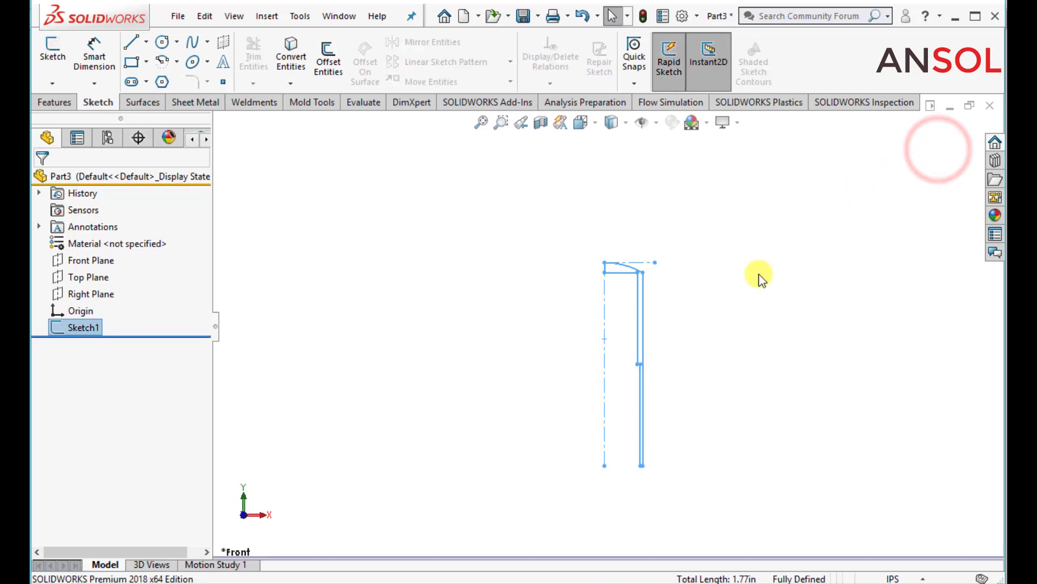
click(44, 103)
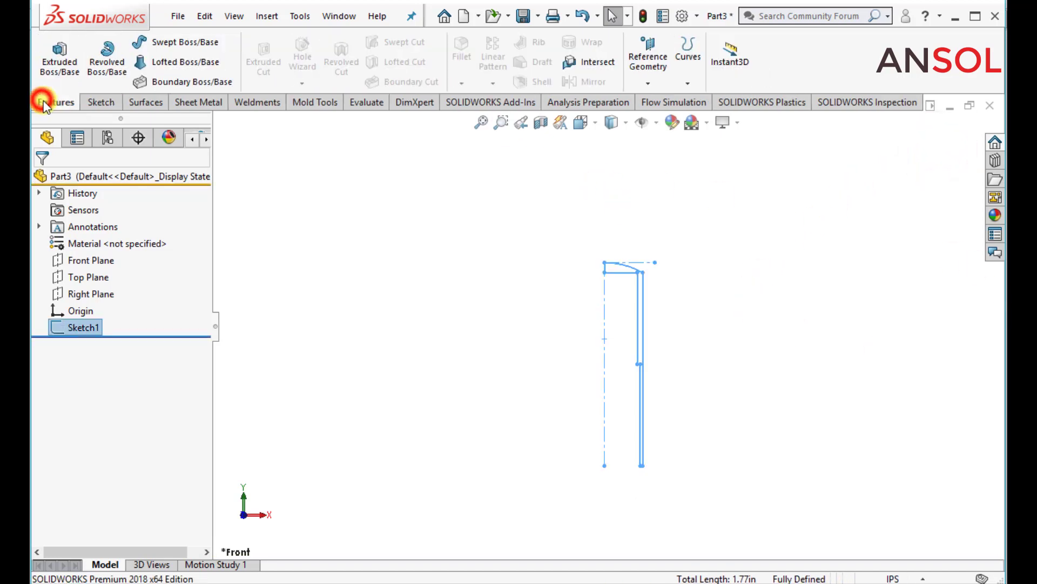
click(104, 61)
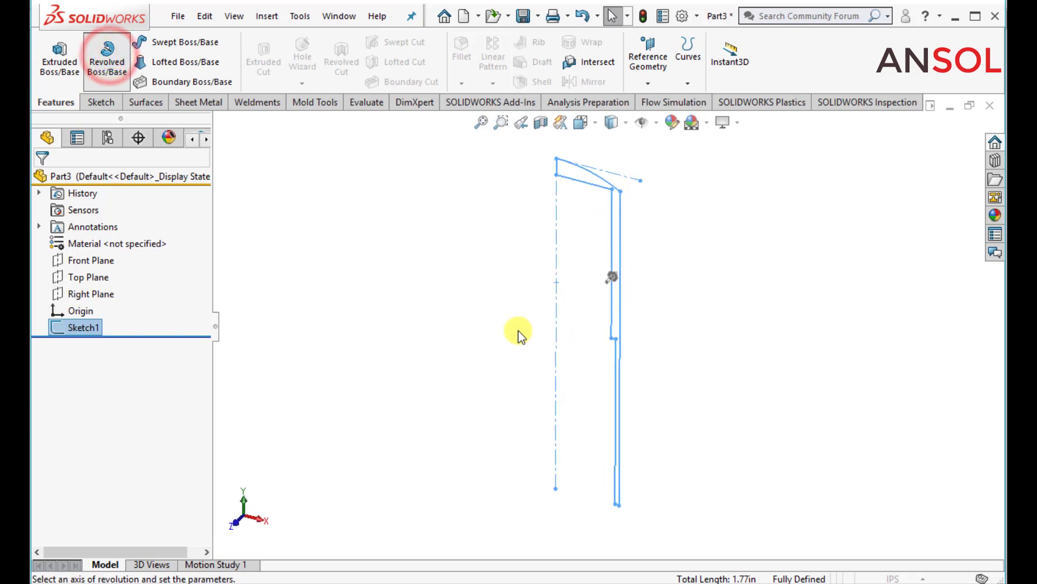
click(555, 313)
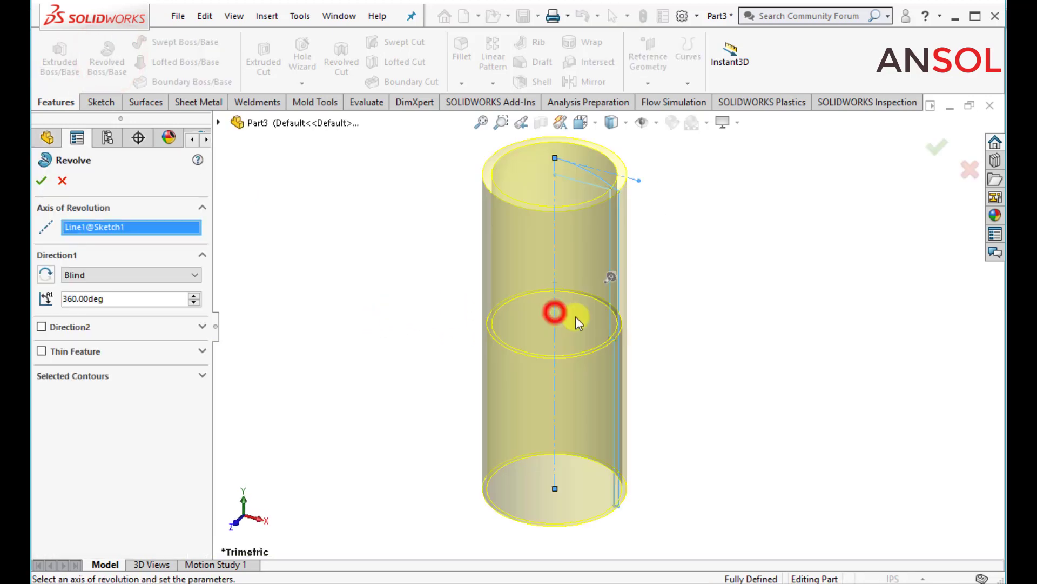
click(42, 181)
- Open the revolved feature's profile sketch for editing
middle_drag(368, 331, 517, 174)
middle_drag(500, 341, 474, 308)
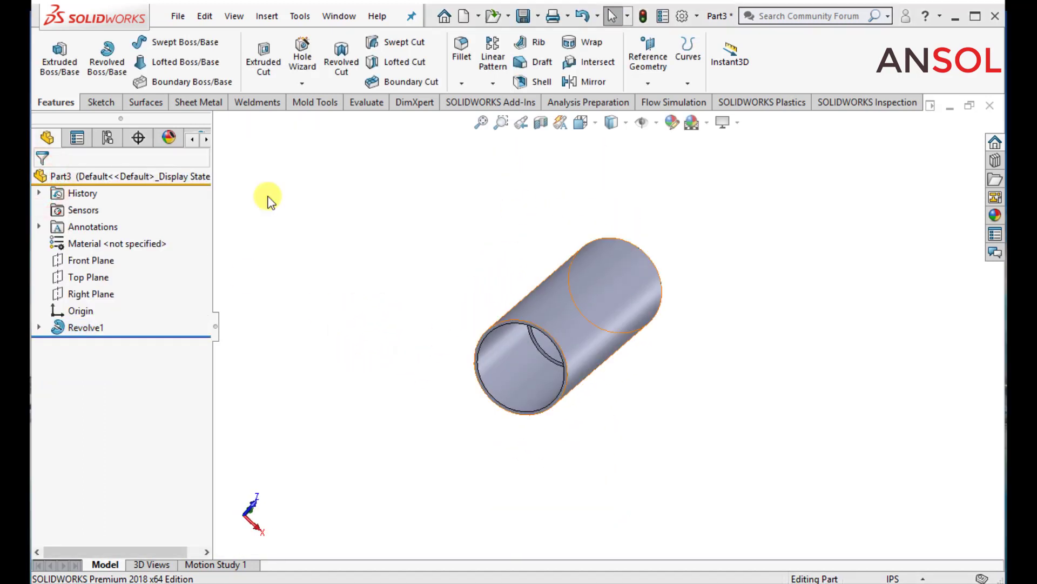
click(39, 329)
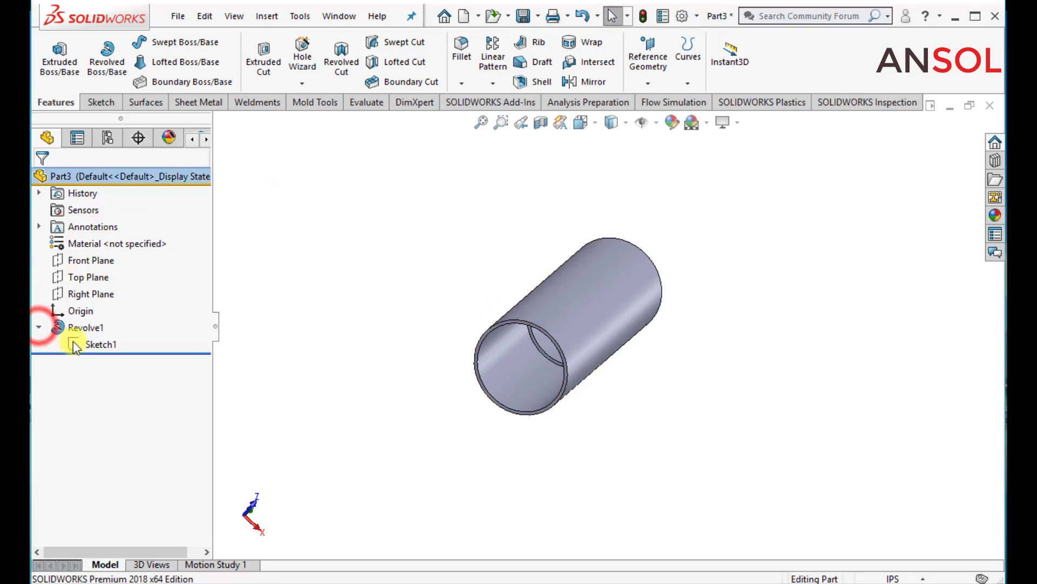
click(75, 342)
click(91, 293)
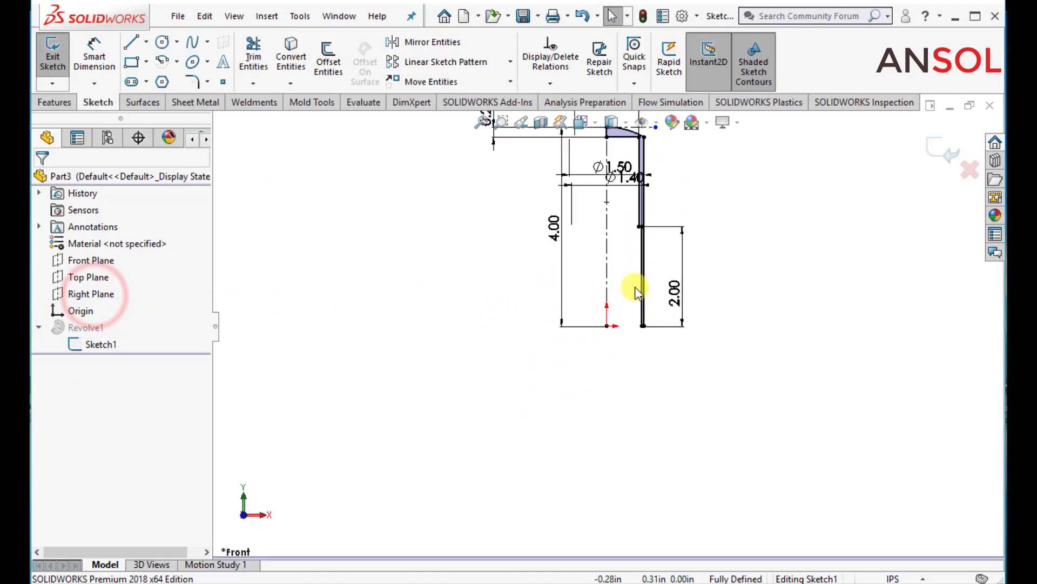
scroll(655, 255, up, 1)
scroll(647, 244, down, 2)
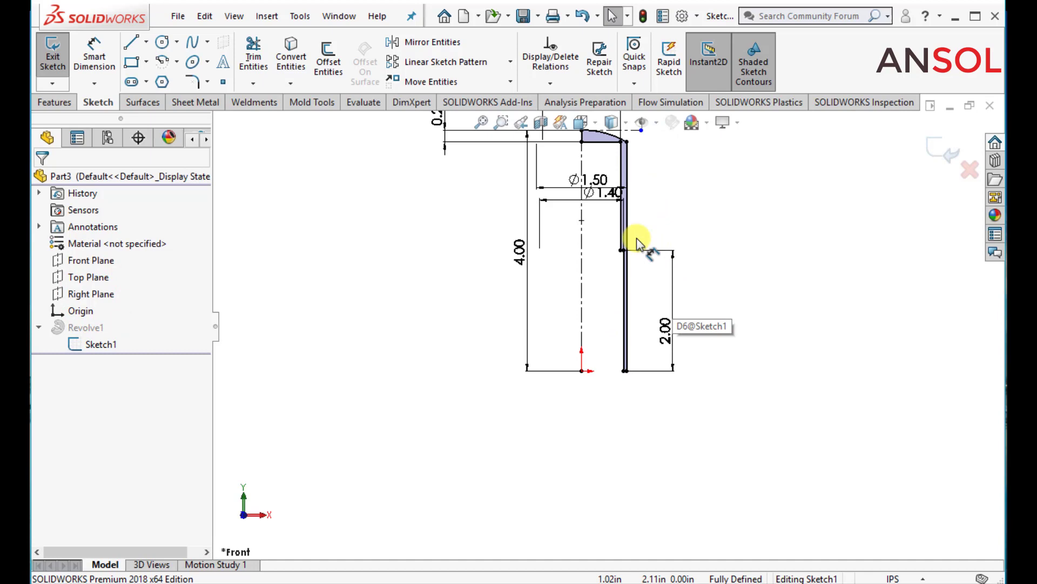
scroll(586, 285, up, 1)
- Move the outer wall's diameter dimension below the profile and set it to 3 in
click(592, 202)
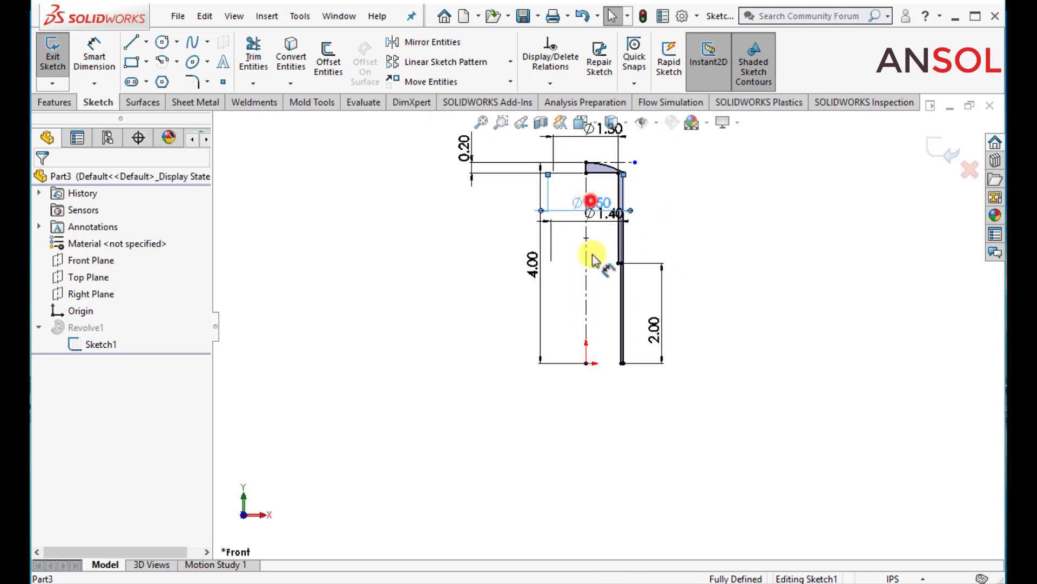
drag(592, 259, 595, 427)
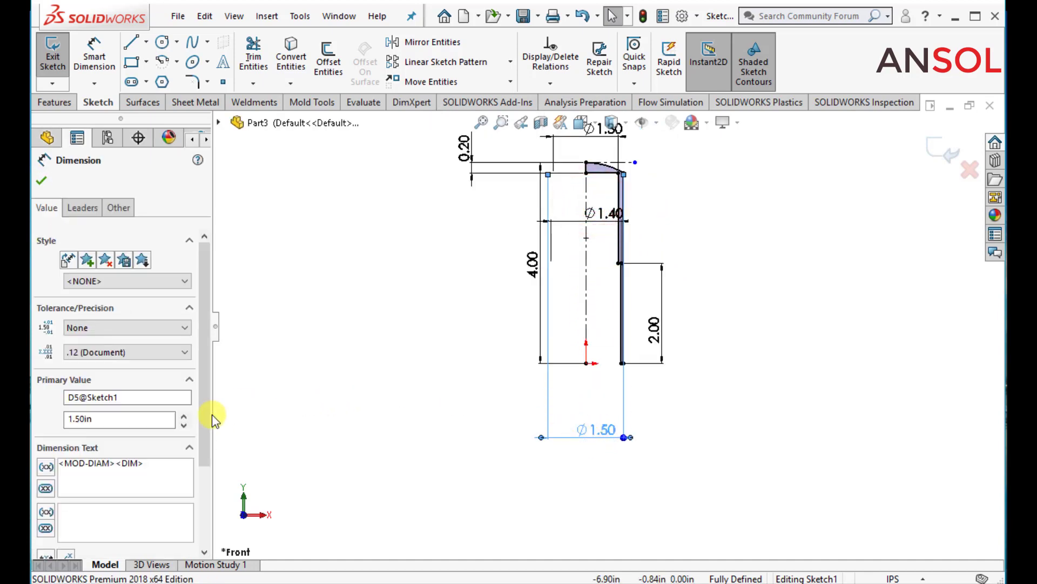
text(3)
key(Return)
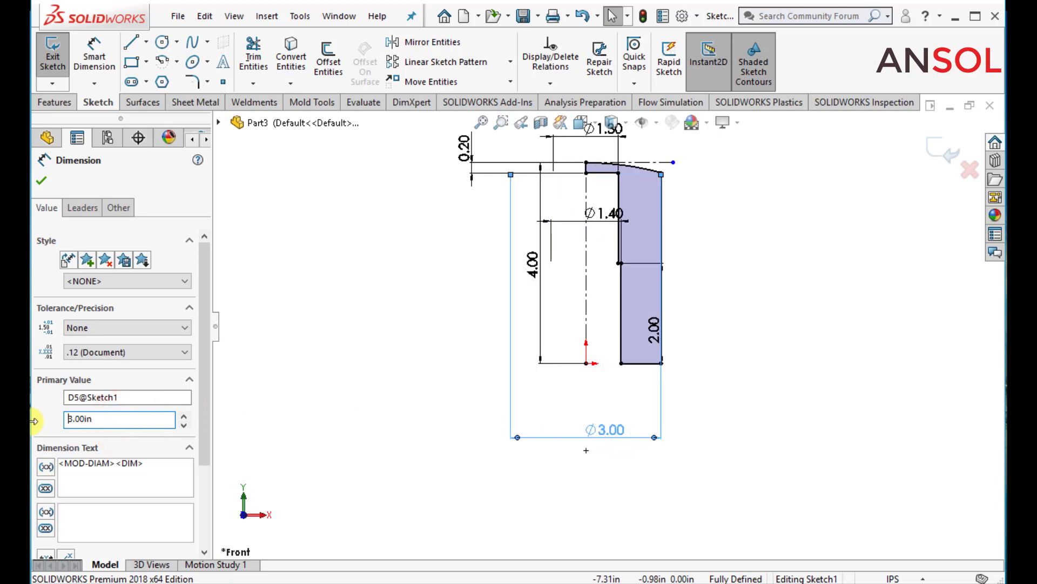
- Move the lower inner wall's diameter dimension below the profile and set it to 2.8 in
drag(590, 215, 578, 407)
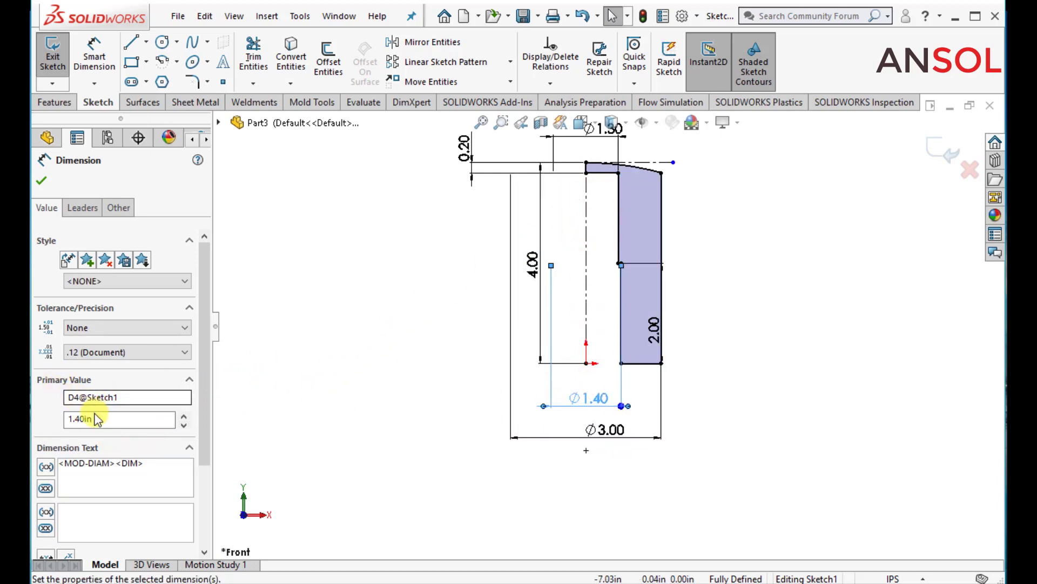
text(2.8)
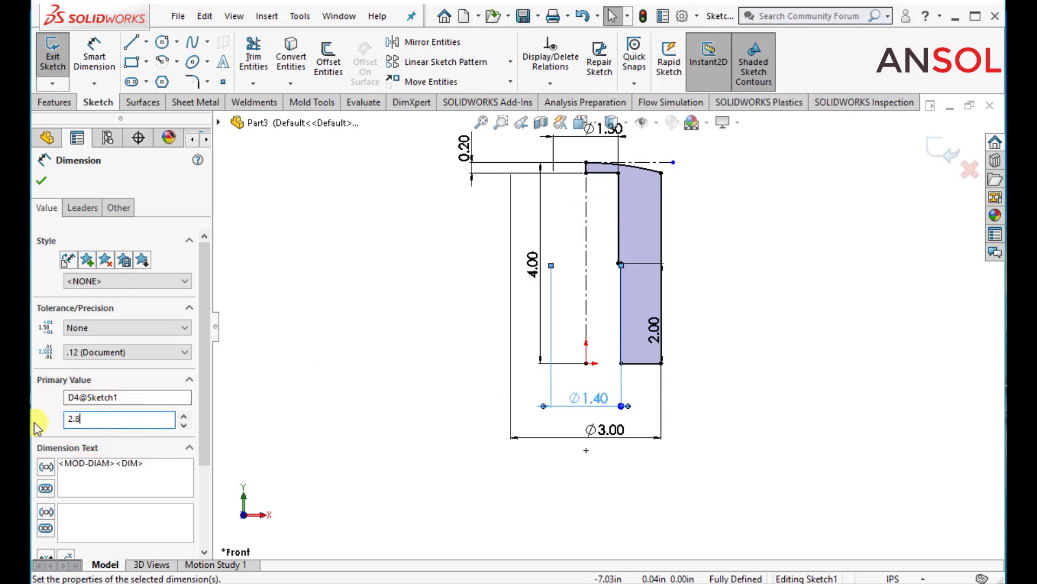
key(Return)
- Move the upper inner wall's diameter dimension higher above the profile and set it to 2.6 in
scroll(247, 393, up, 3)
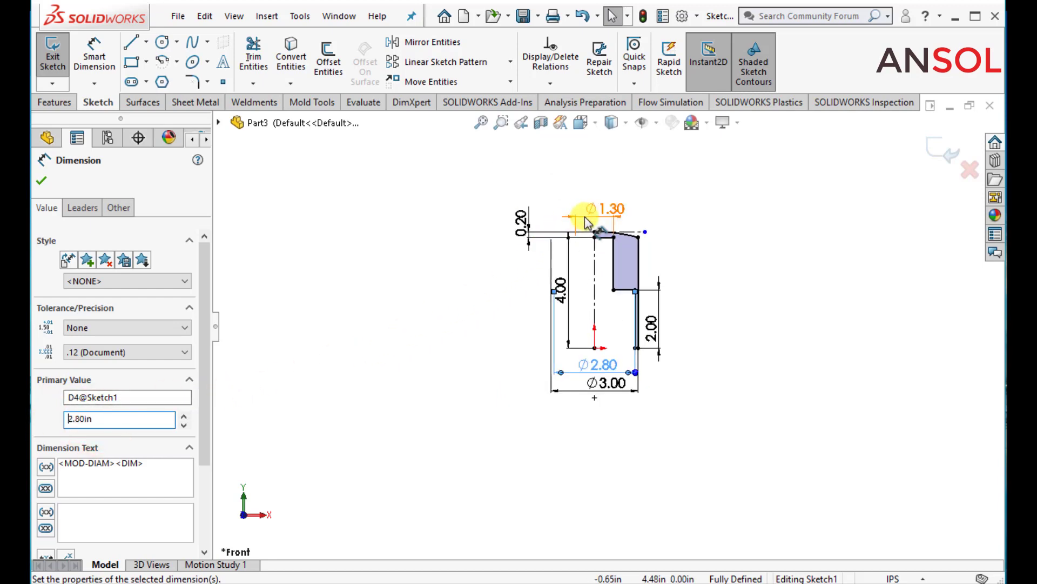
drag(594, 218, 601, 193)
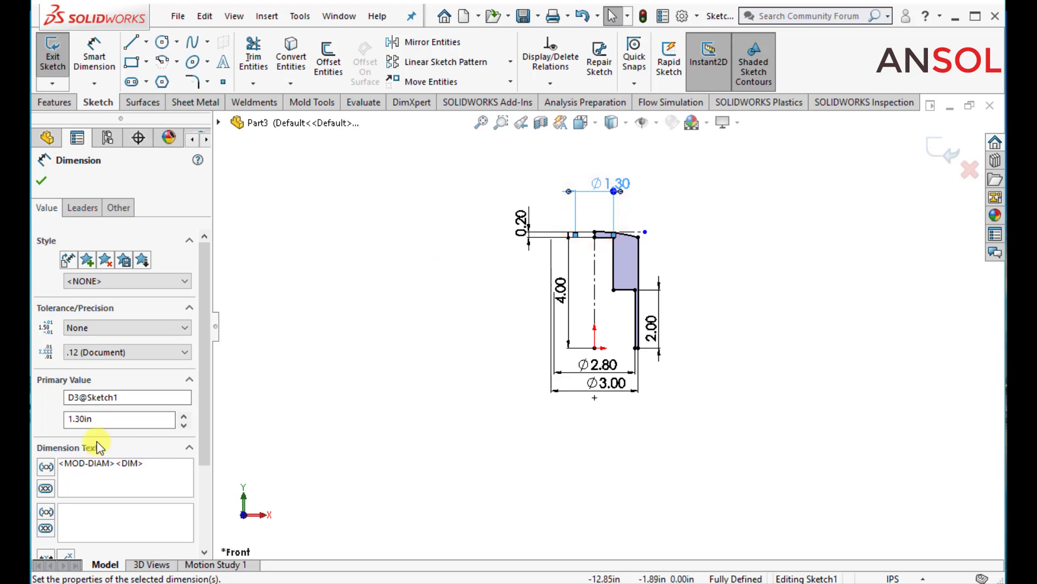
text(2.6)
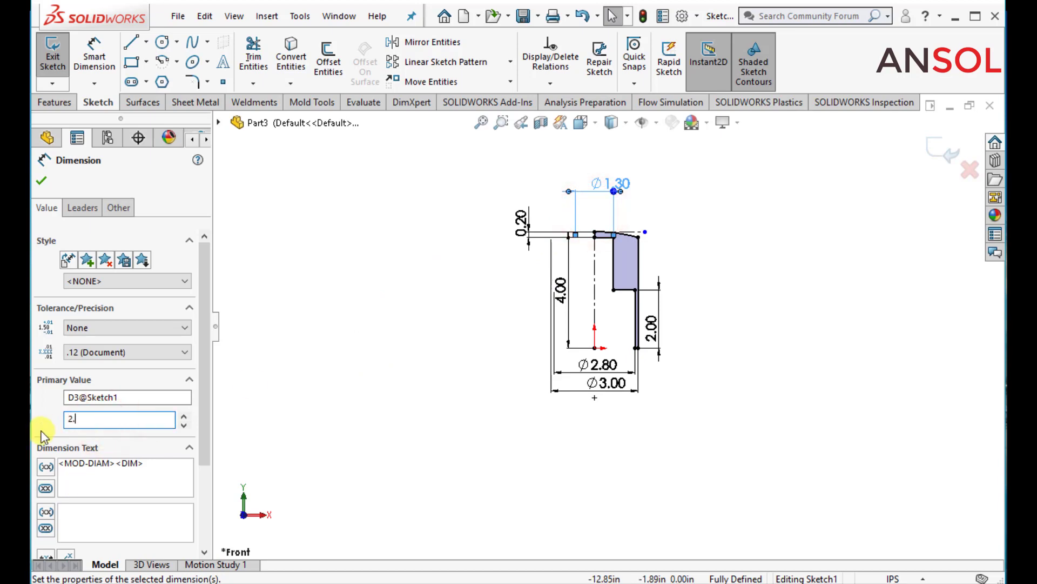
key(Return)
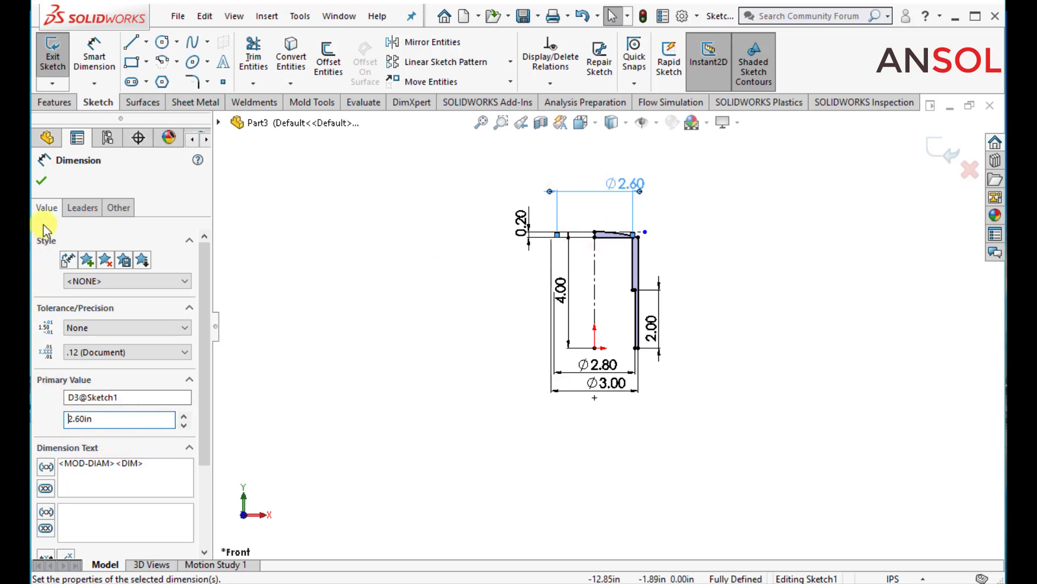
click(41, 183)
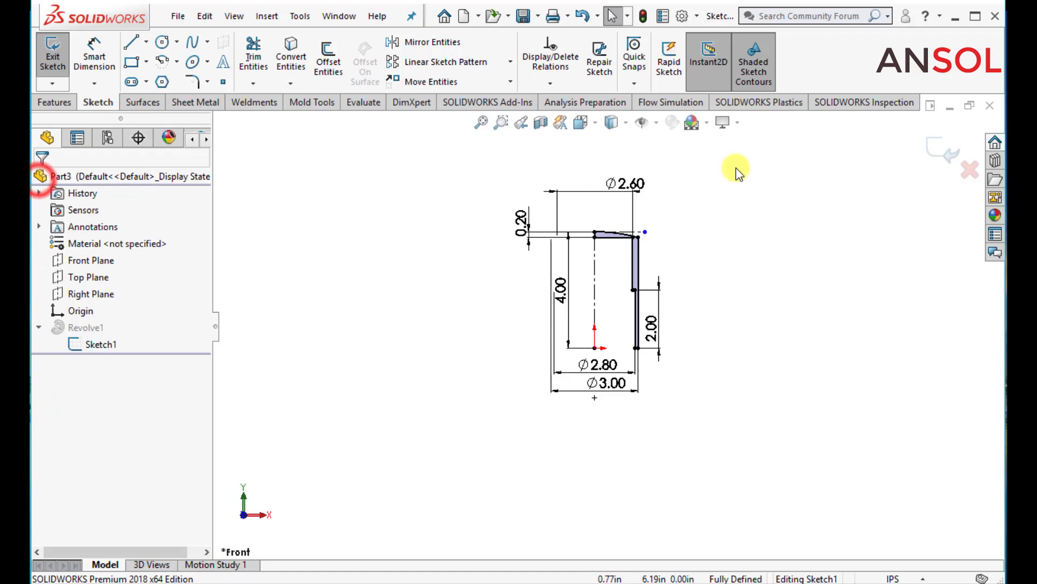
- Leave the revolve's profile sketch and start a new sketch on the Front Plane
click(935, 154)
mouse_move(759, 276)
middle_down()
mouse_move(573, 298)
mouse_move(556, 227)
mouse_move(570, 288)
middle_up()
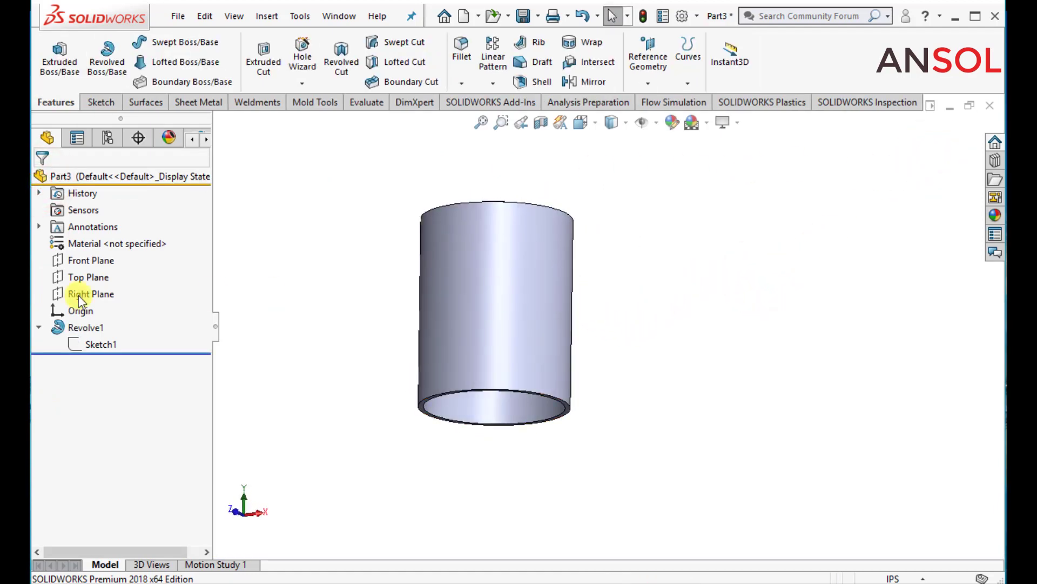
click(71, 262)
click(85, 236)
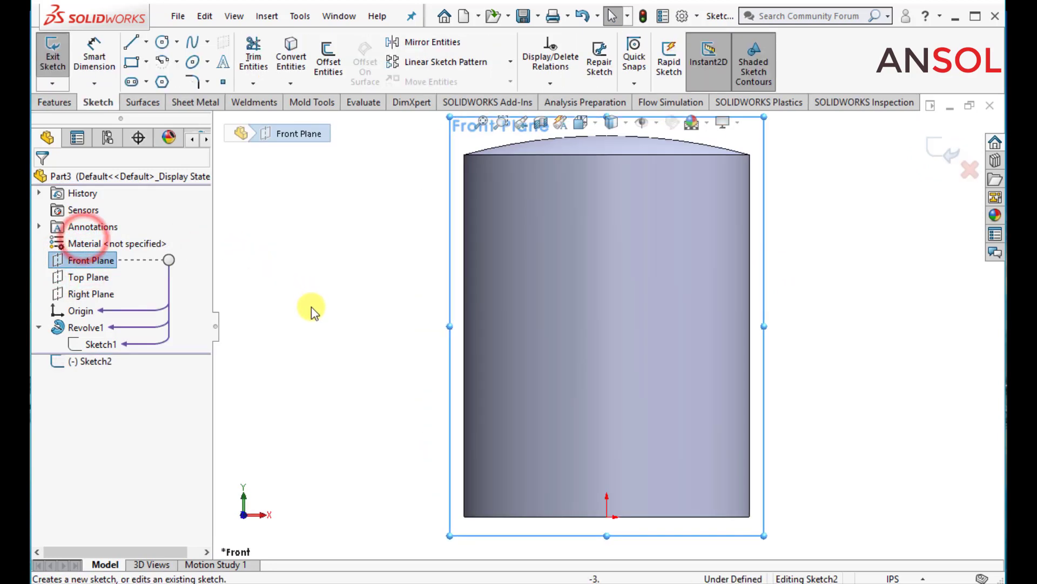
click(326, 339)
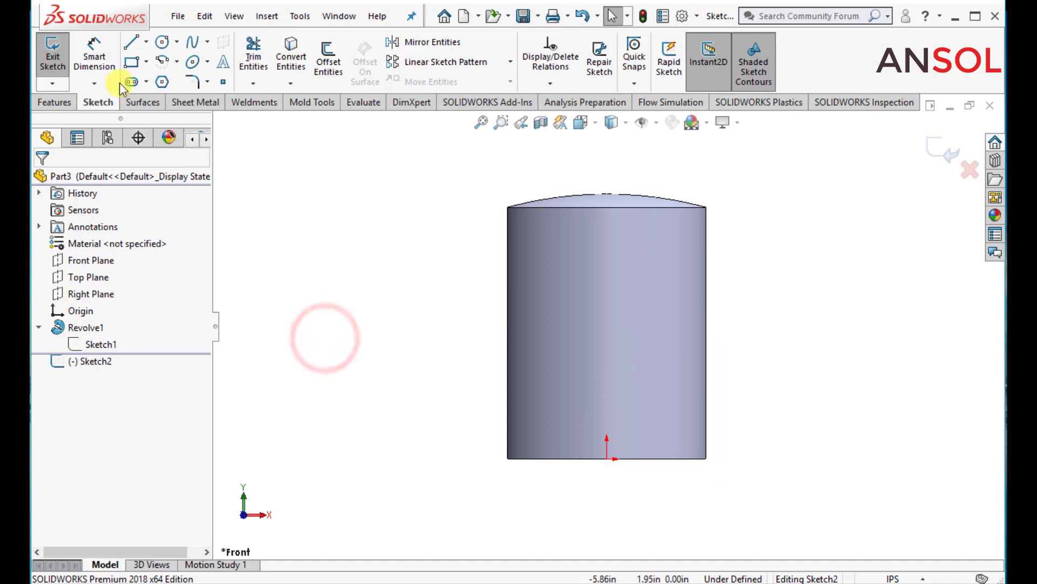
- Draw a vertical centerline from the origin up to the middle of the horizontal edge beneath the dome
click(147, 42)
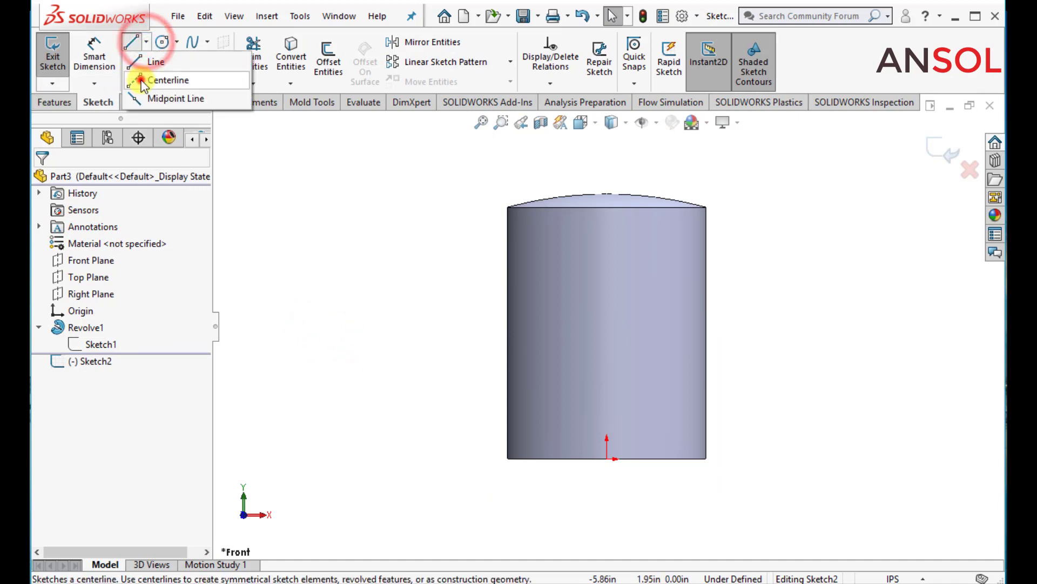
click(146, 76)
click(607, 459)
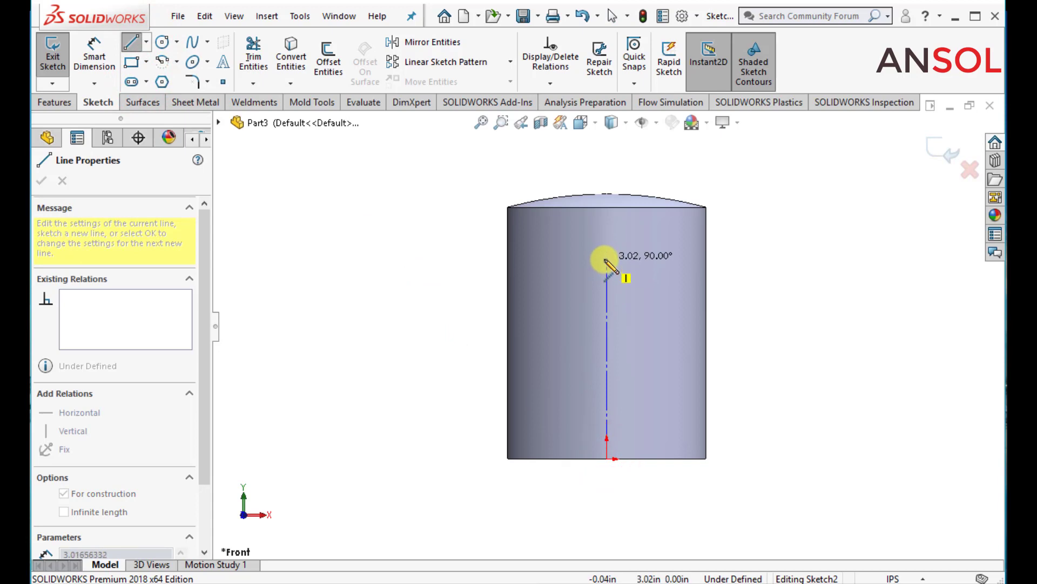
click(607, 208)
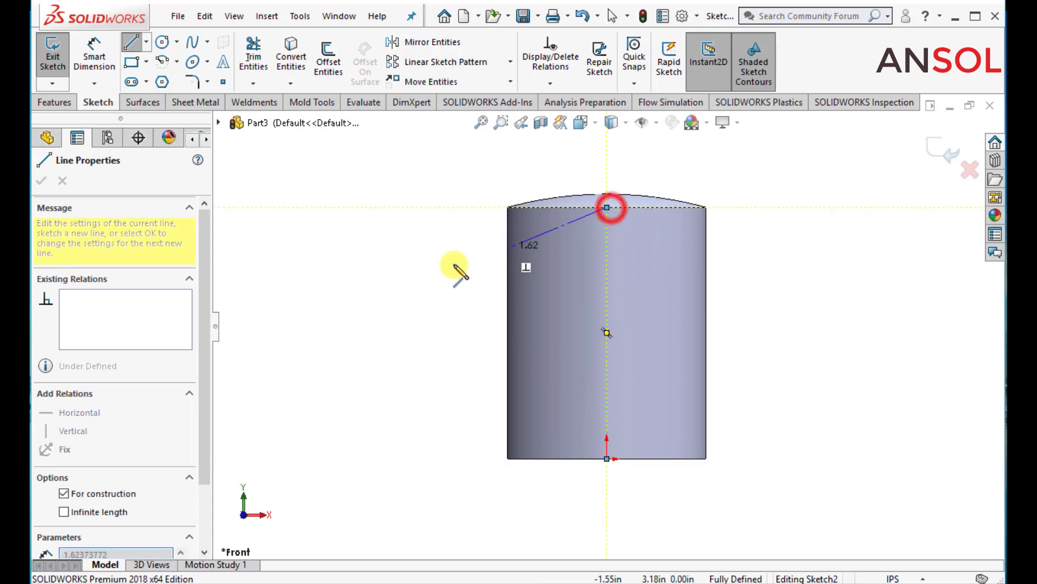
key(Escape)
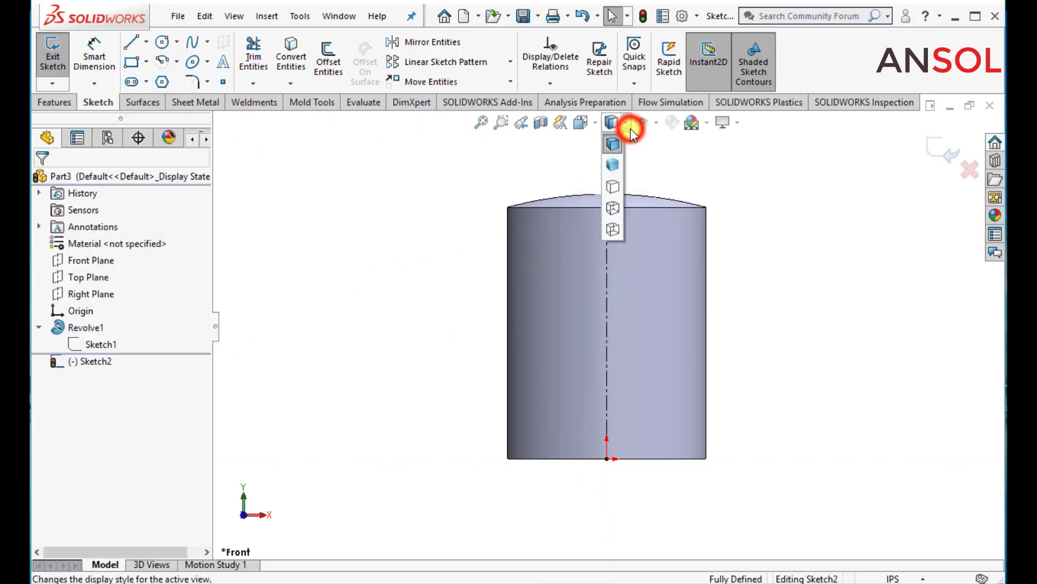
- Change the display style to Hidden Lines Visible so the inner walls show through the body
click(615, 210)
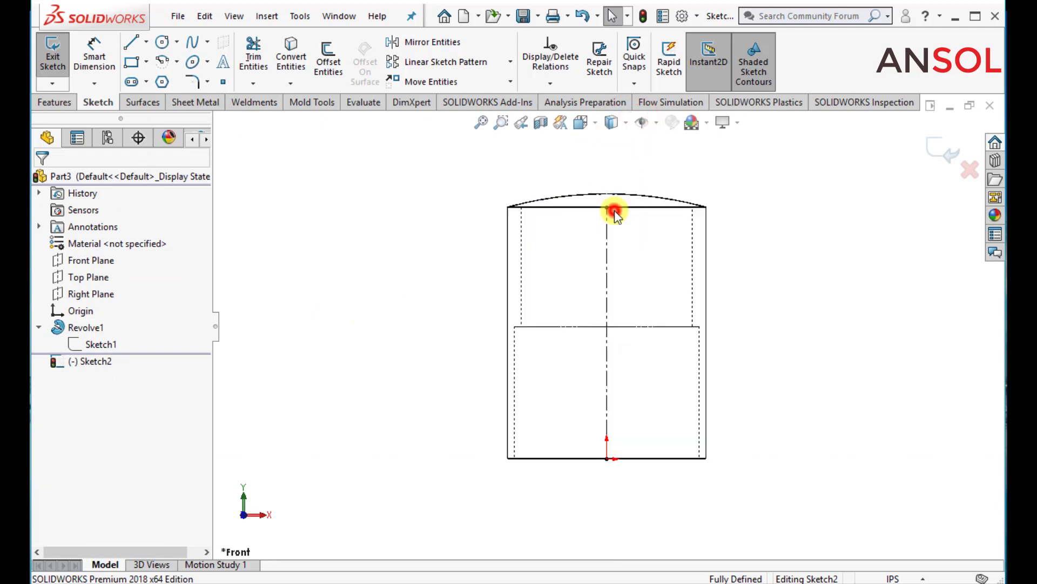
click(812, 356)
scroll(812, 356, down, 1)
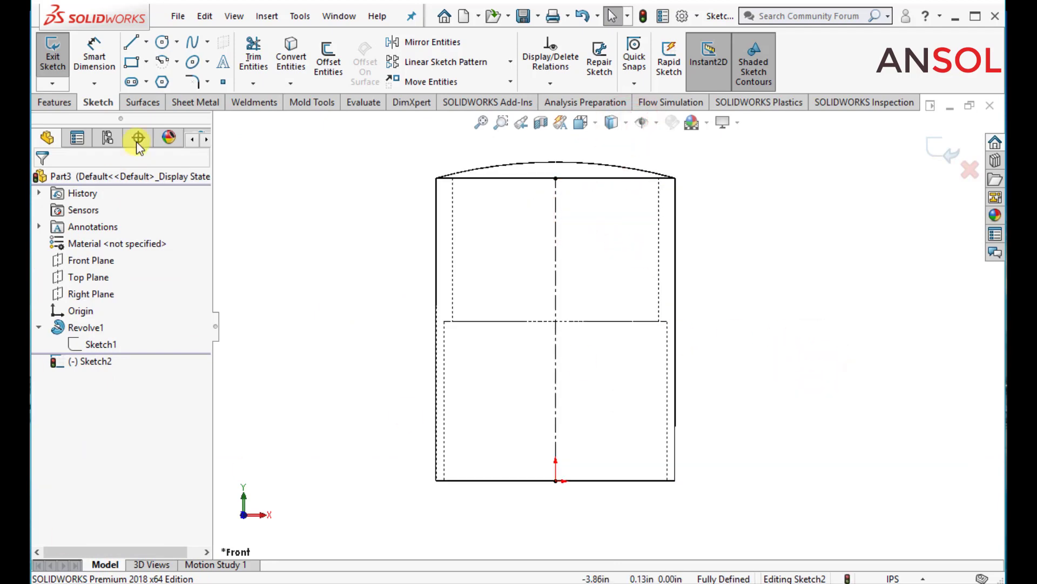
- Sketch a small corner rectangle about 0.12 by 0.18 in inside the right wall, with one side on the outer edge above the inner step
click(133, 63)
scroll(595, 260, down, 2)
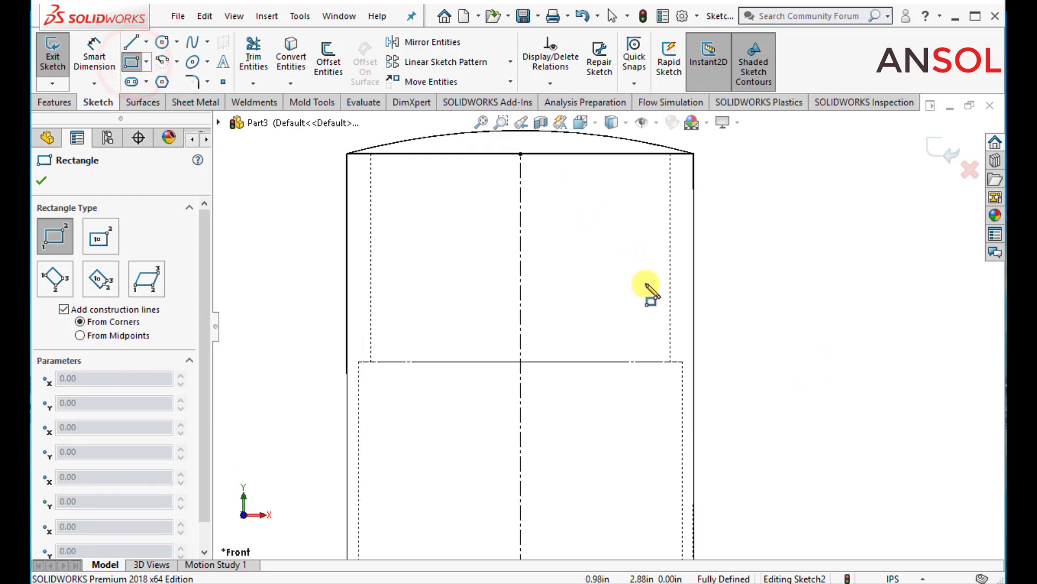
click(696, 301)
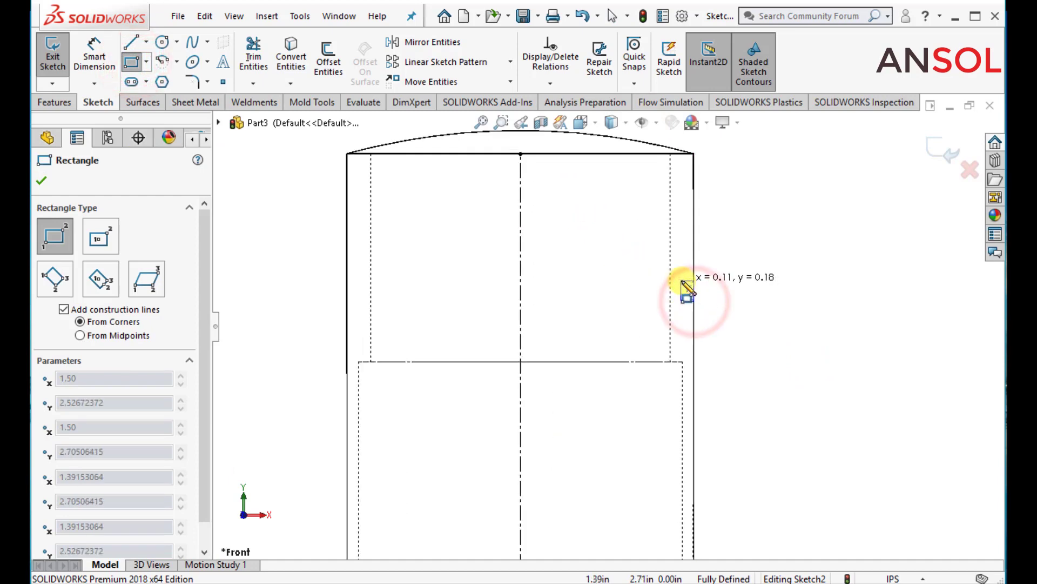
click(681, 279)
key(Escape)
scroll(590, 251, up, 3)
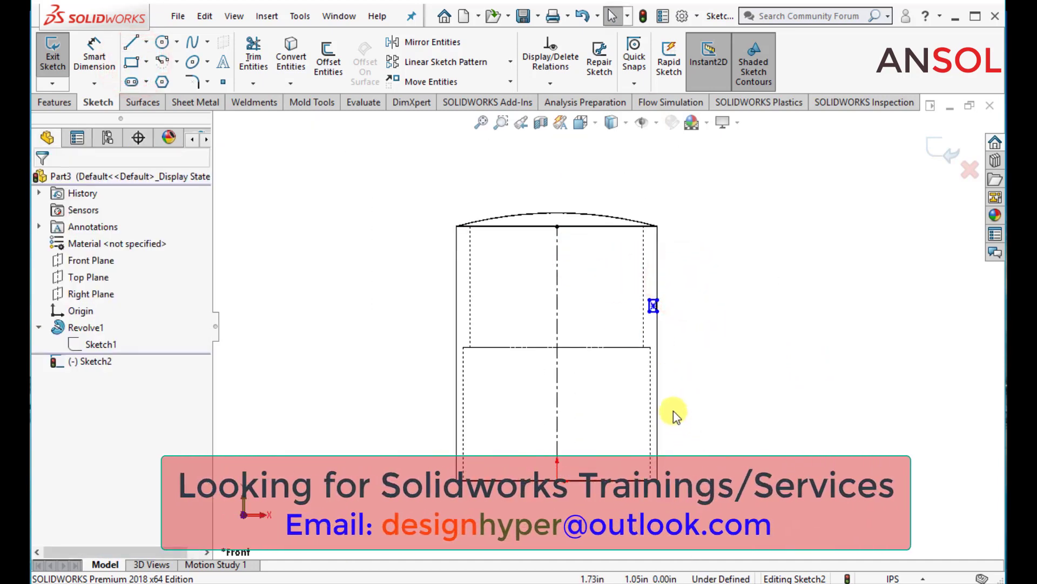
- Dimension the rectangle's lower edge from the cylinder's bottom edge and set the distance to 2.5 in
scroll(673, 411, down, 1)
click(84, 55)
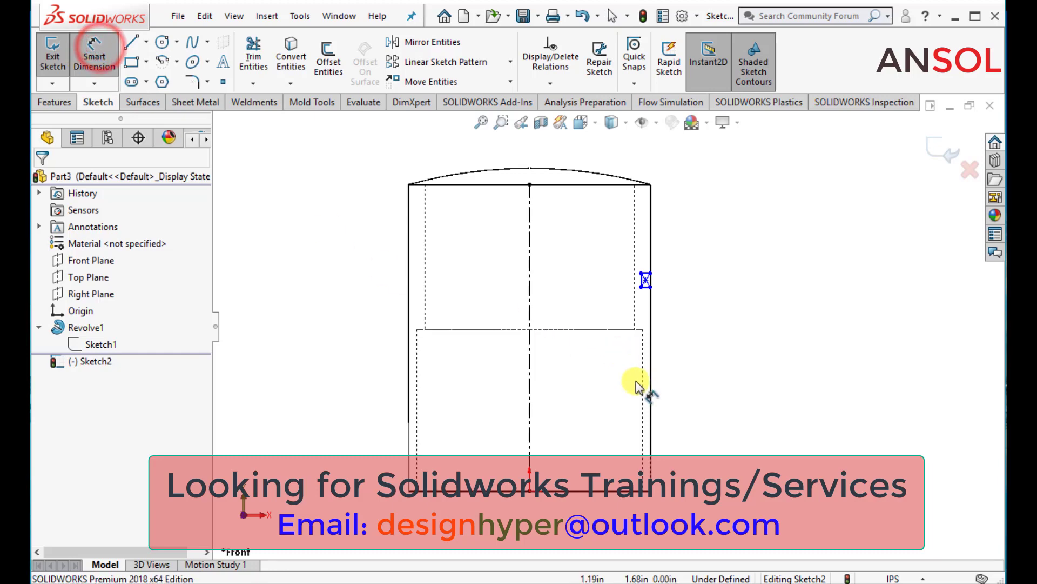
scroll(655, 341, up, 3)
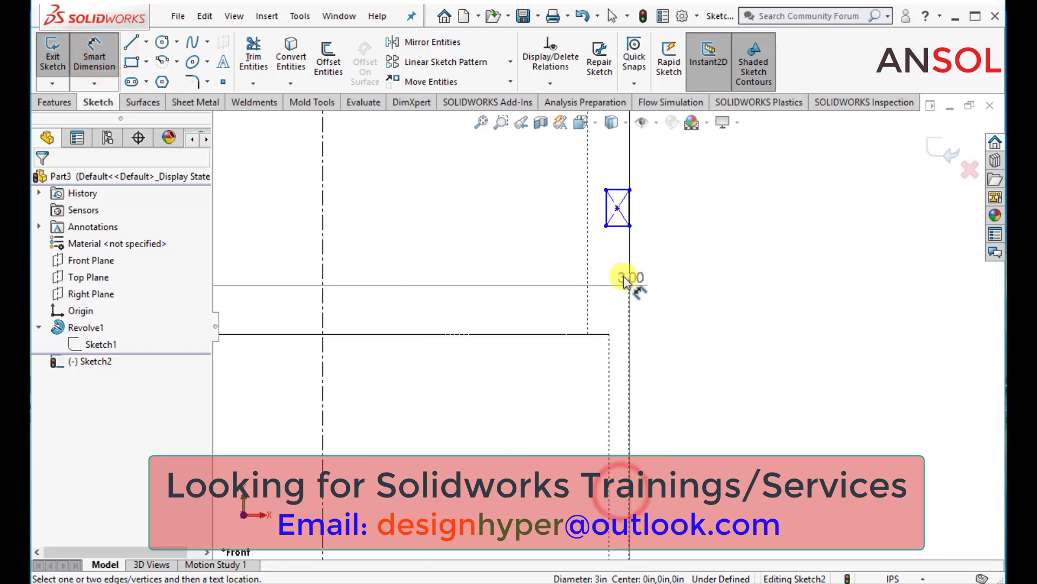
click(616, 226)
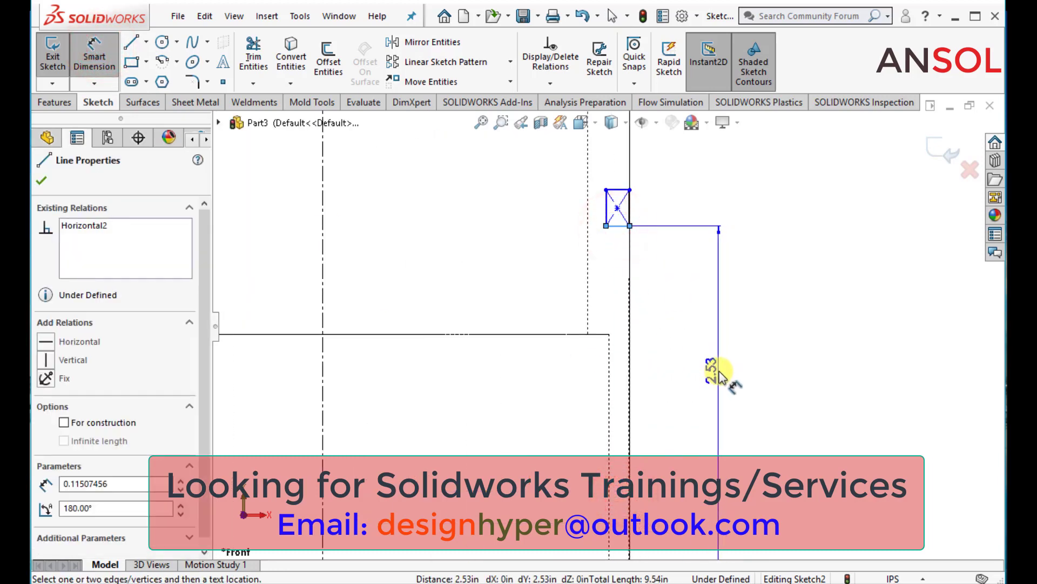
click(721, 369)
text(2.5)
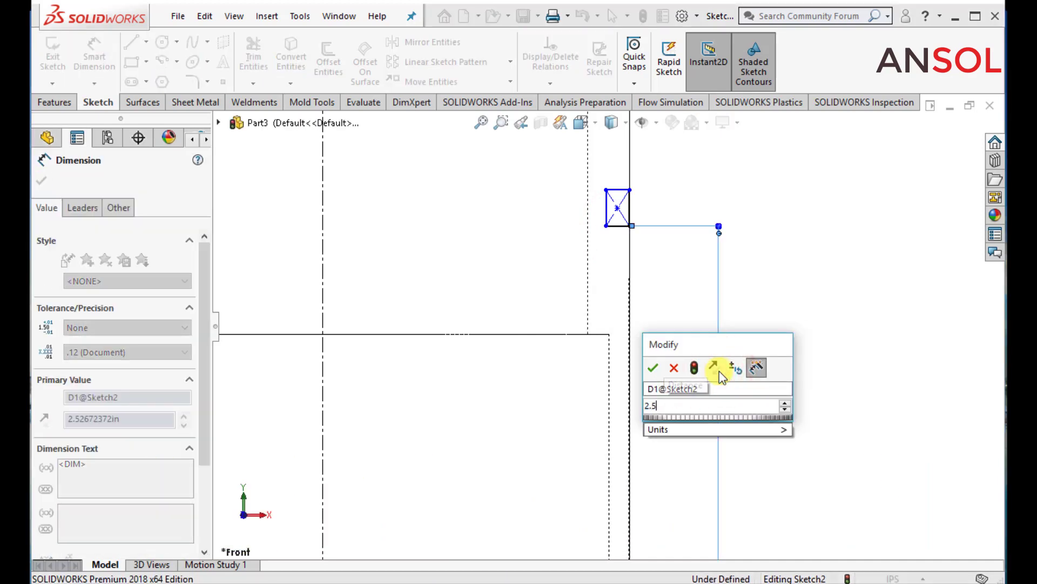
key(Return)
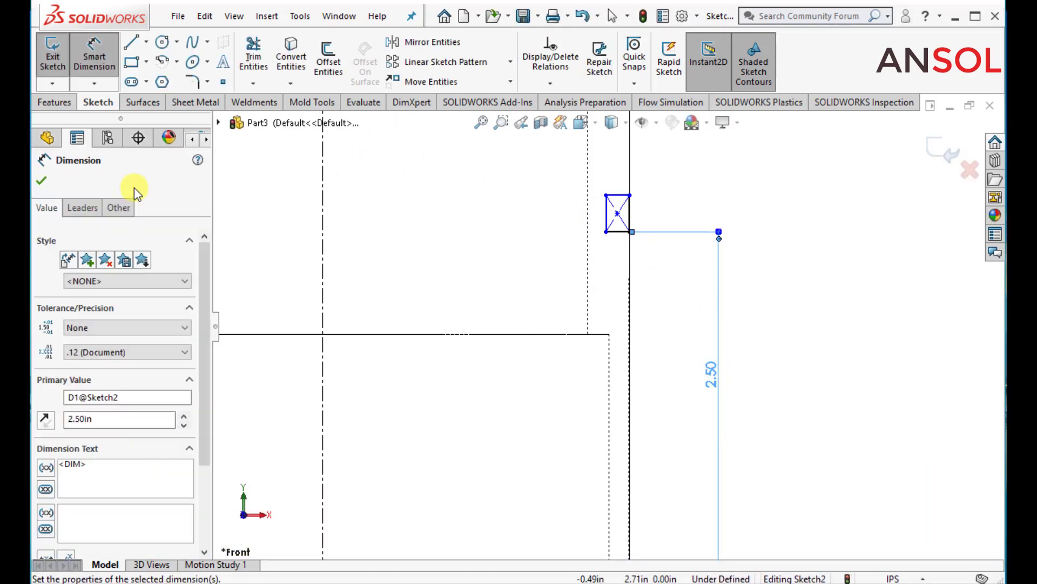
click(40, 185)
- Dimension the rectangle's height and set it to 0.2 in
scroll(555, 230, up, 2)
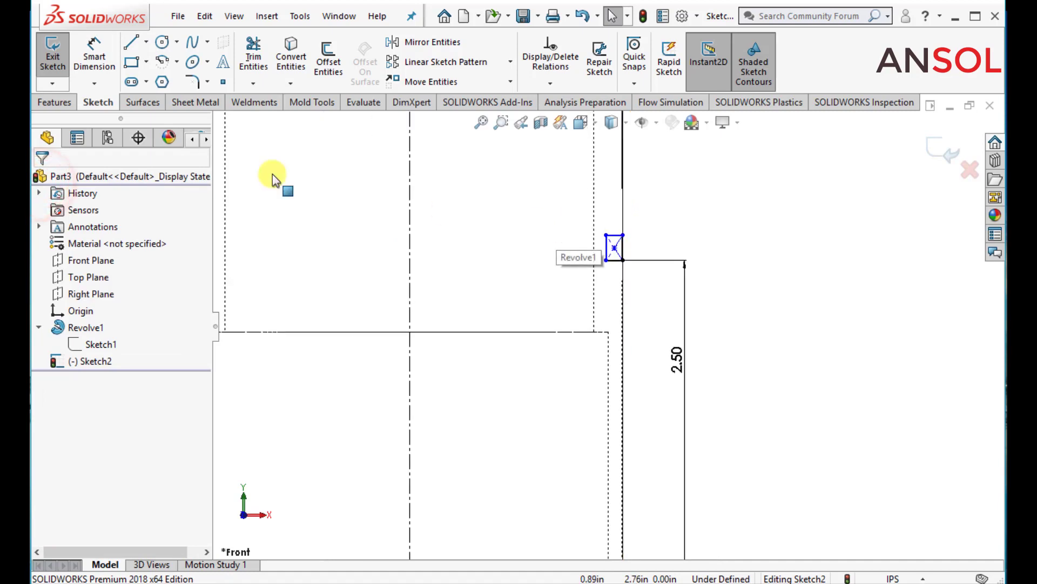
click(94, 45)
scroll(482, 252, up, 1)
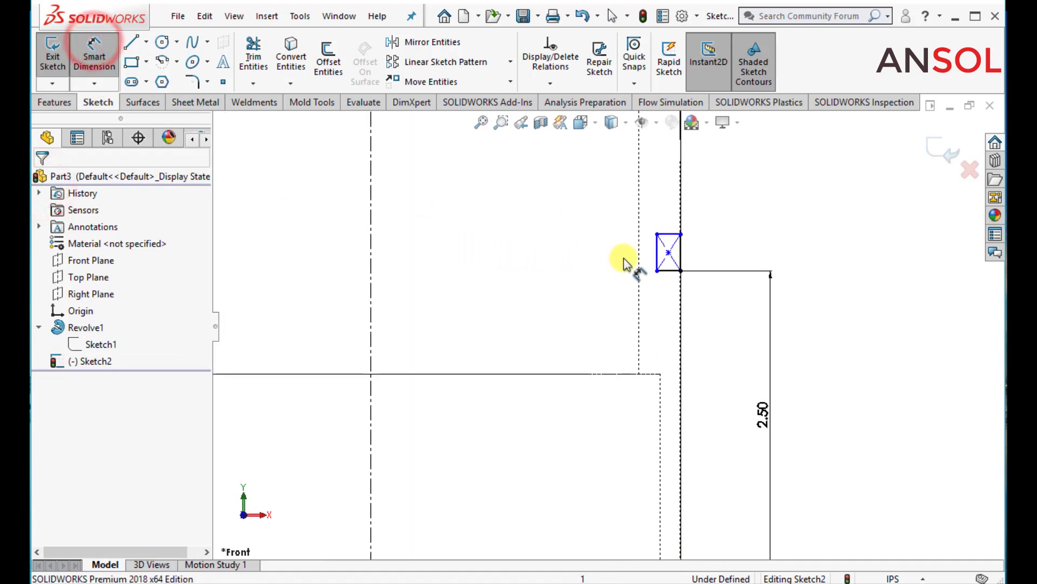
click(657, 251)
click(611, 202)
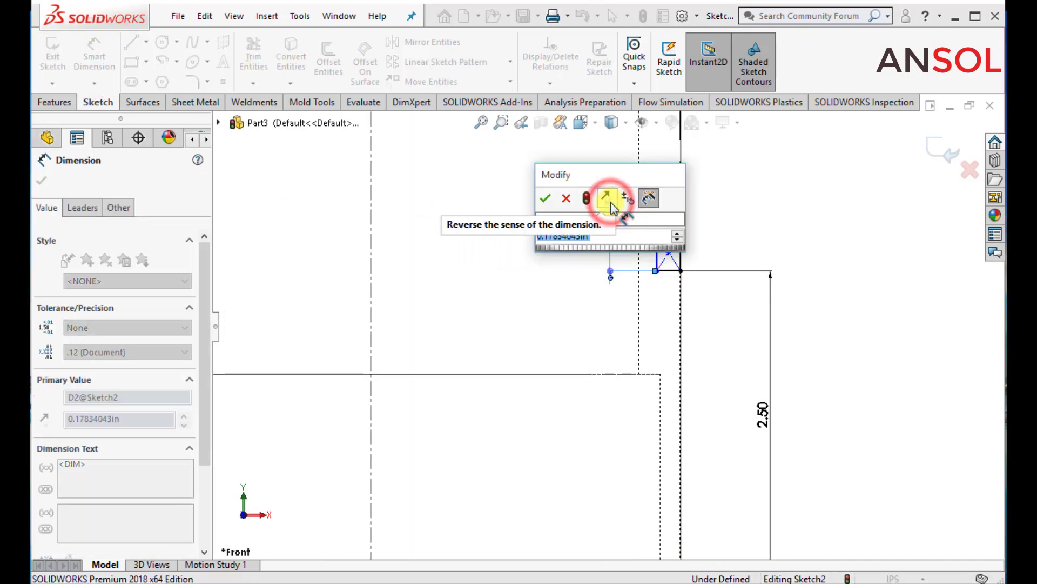
text(0.2)
key(Return)
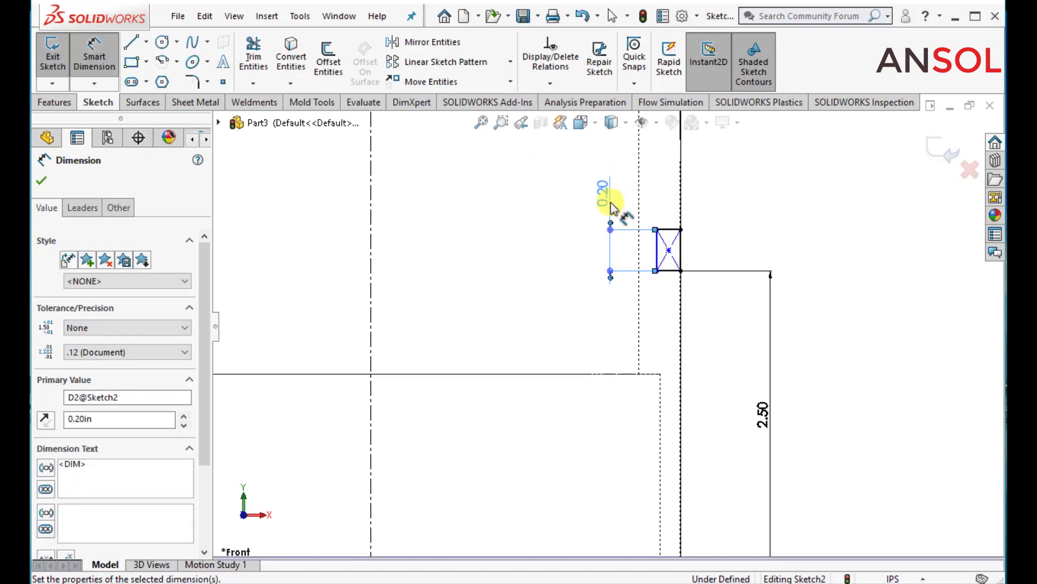
- Dimension the rectangle's width and set it to 0.1 in
click(669, 231)
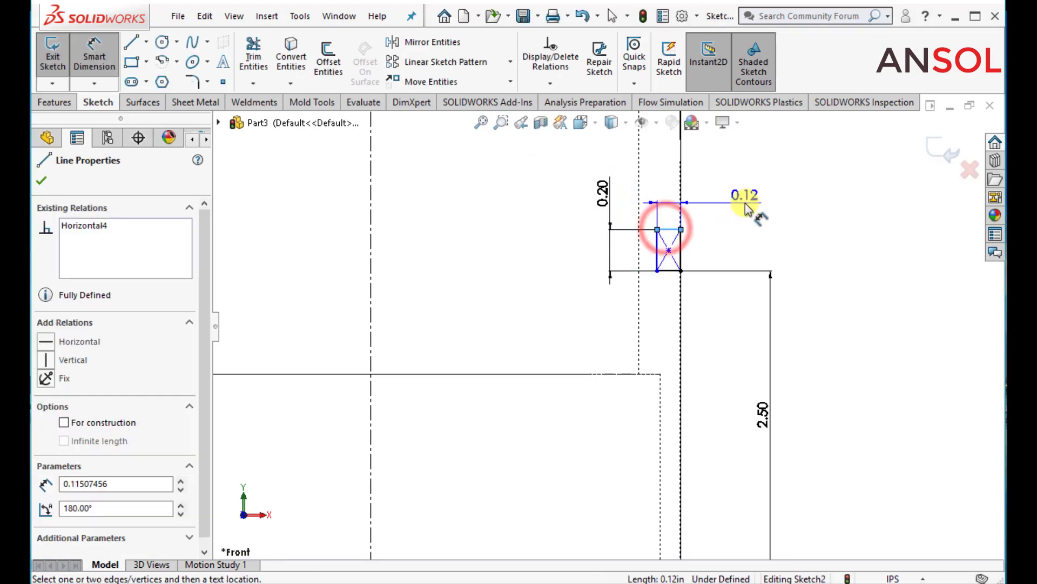
click(745, 203)
text(0.1)
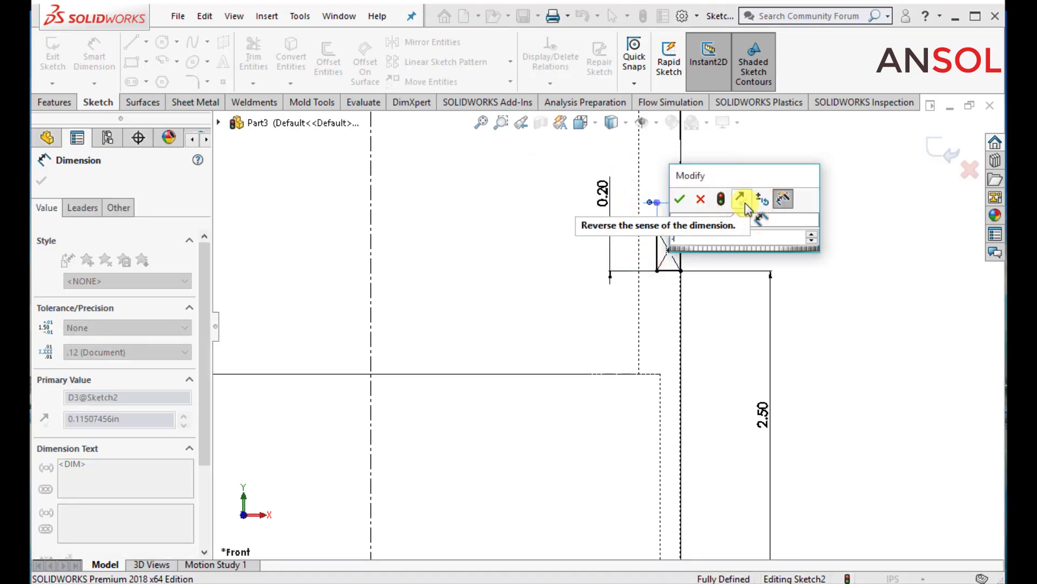
key(Return)
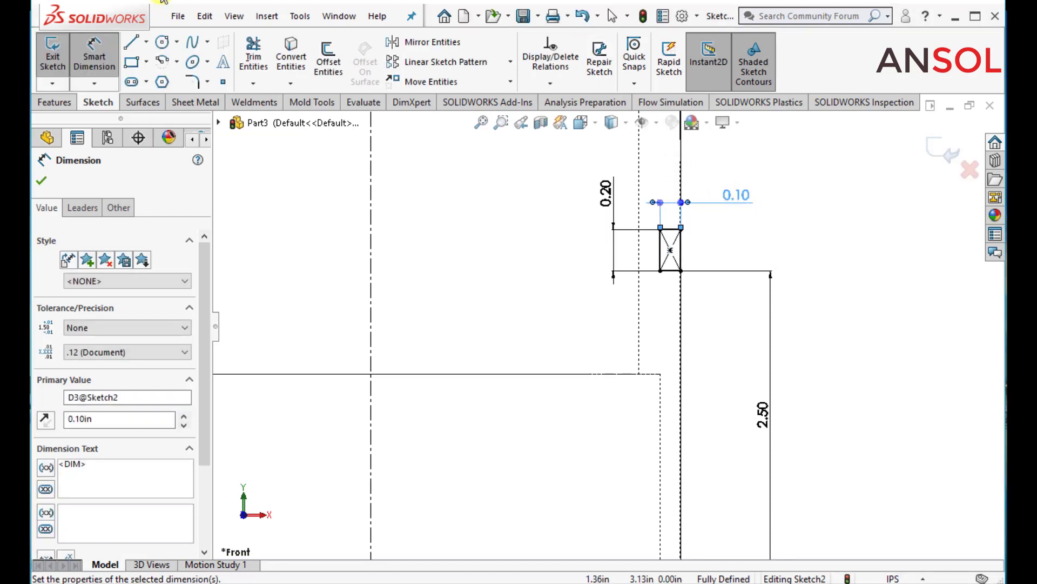
click(41, 184)
key(f)
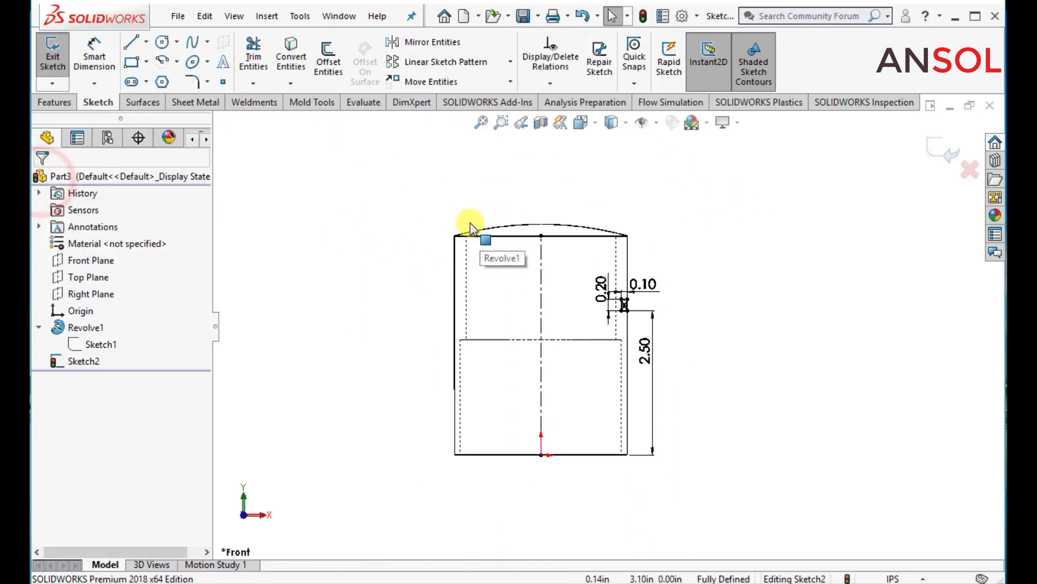
- Finish the sketch and make a Revolved Cut of the rectangle about the vertical centerline to form the outer groove
click(937, 157)
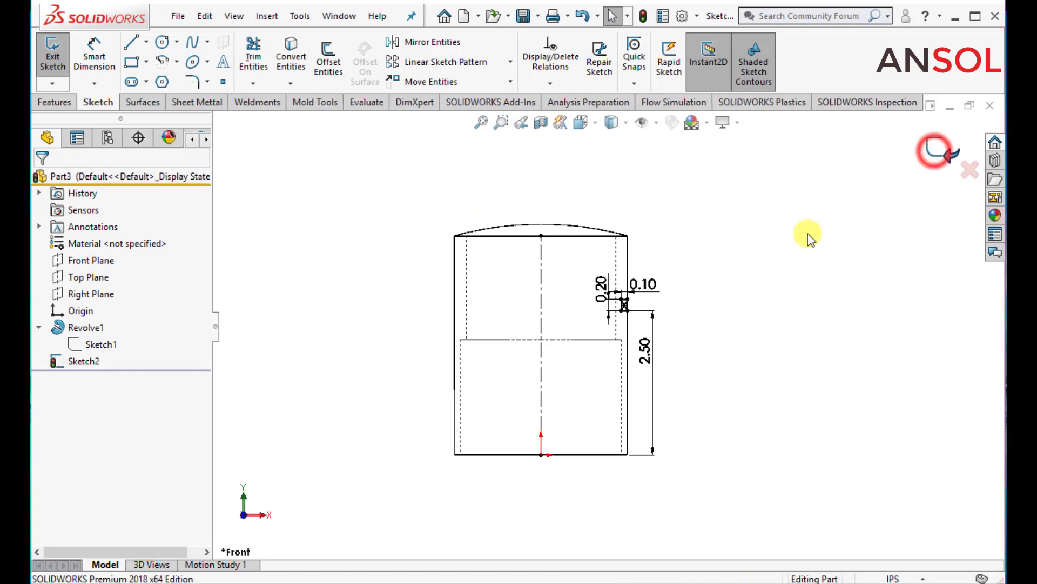
scroll(594, 366, down, 3)
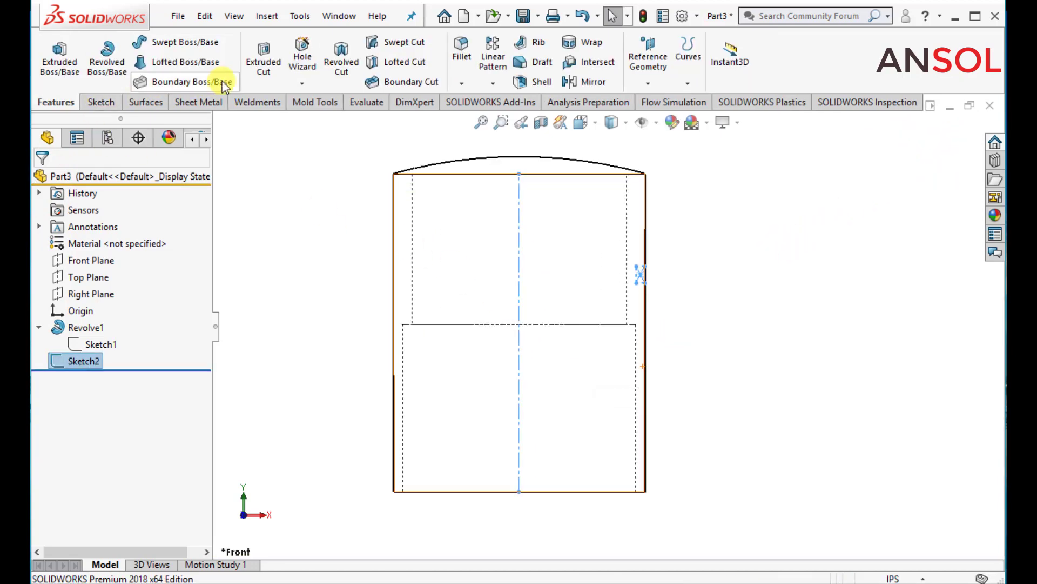
click(333, 53)
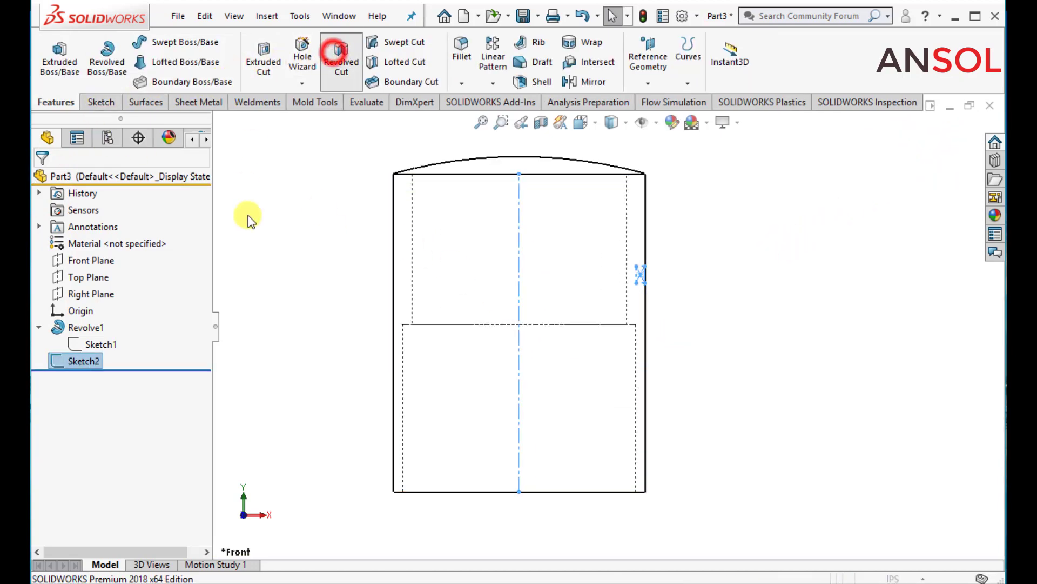
click(520, 277)
click(41, 180)
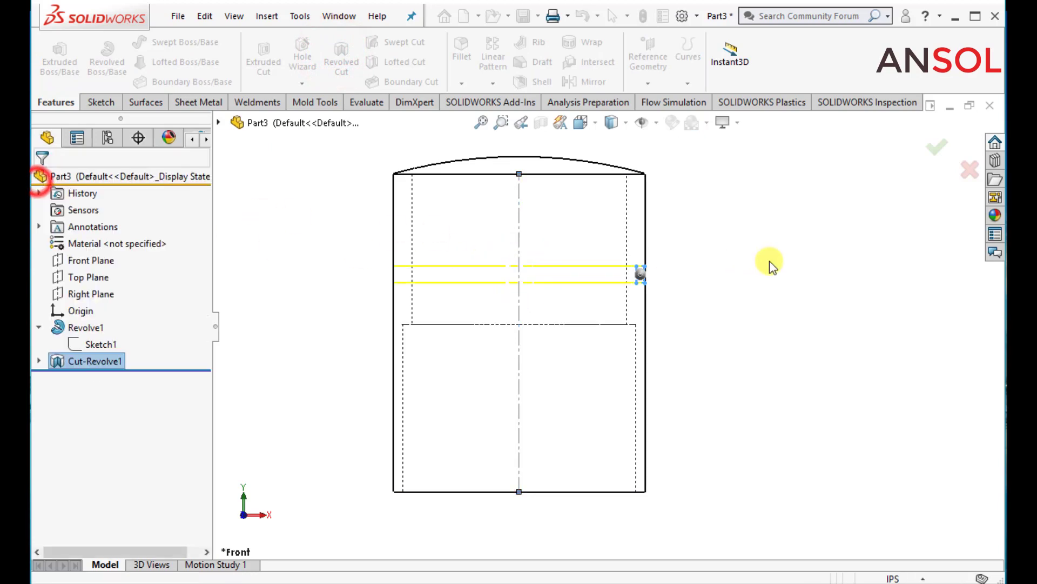
click(803, 267)
scroll(802, 267, up, 1)
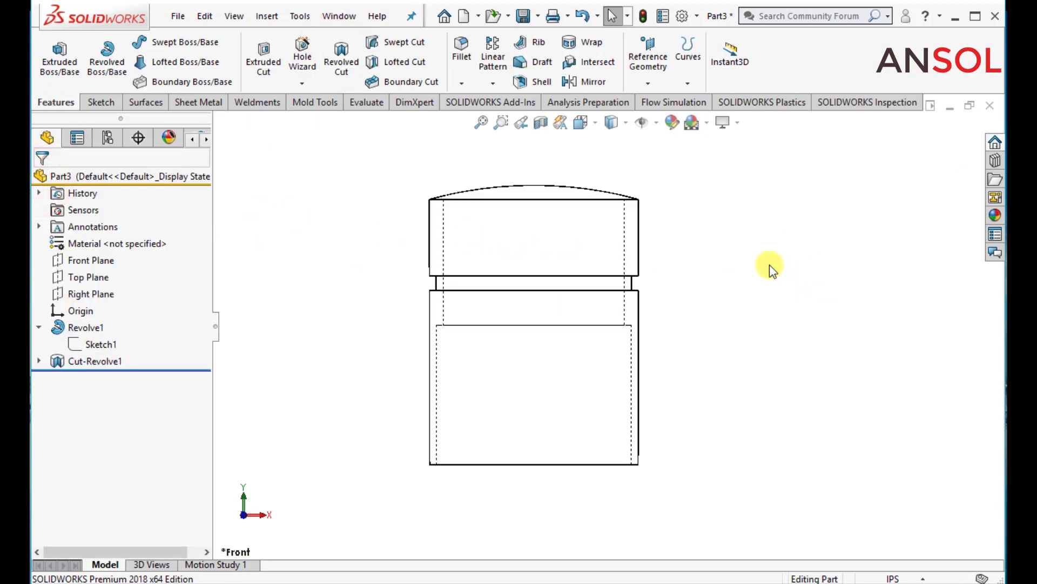
- Restore the Shaded With Edges display style and view the grooved part at an angle
click(613, 122)
click(612, 143)
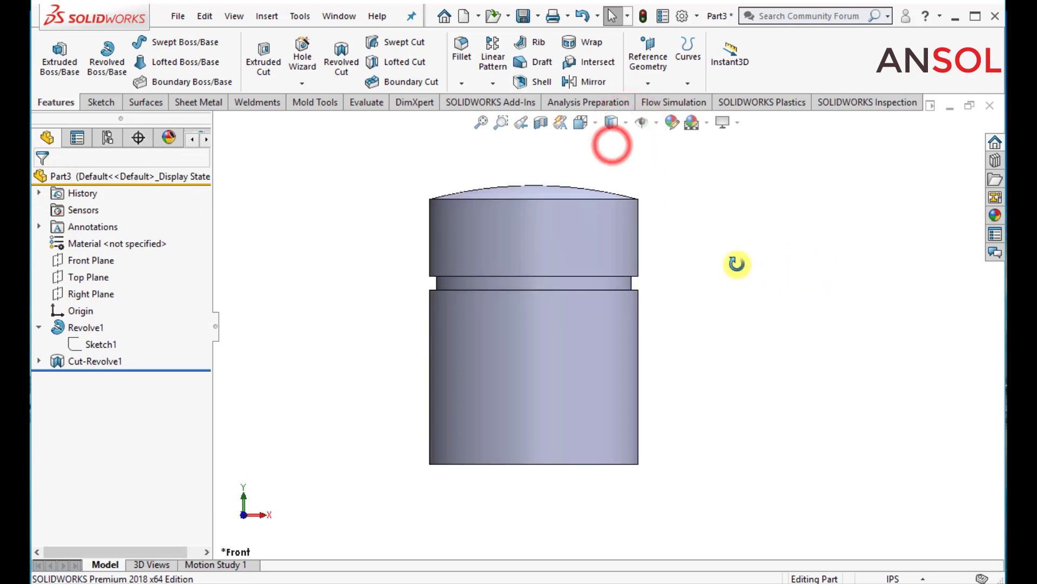
middle_drag(736, 264, 659, 295)
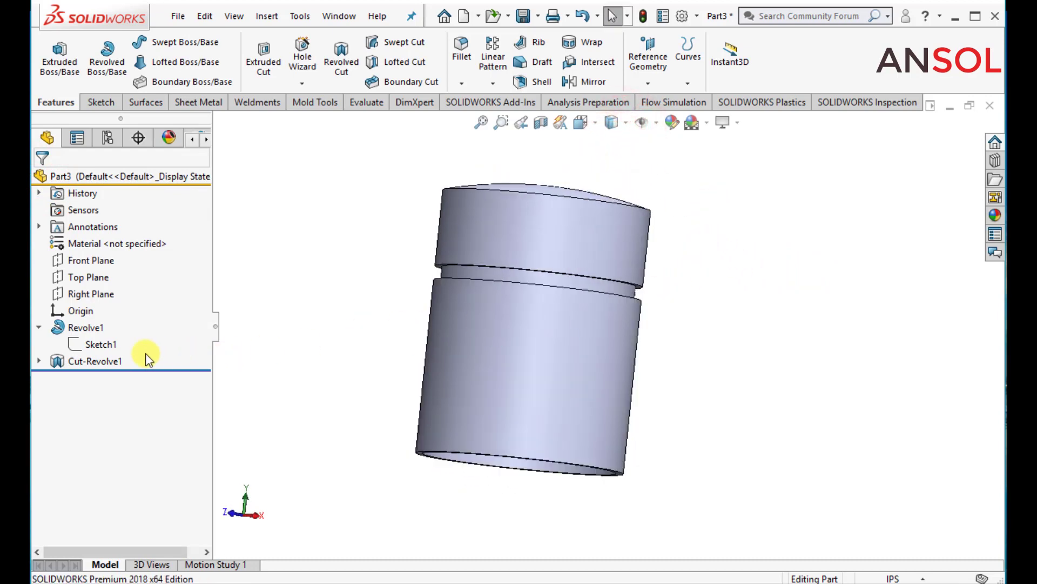
- Turn on the display of temporary axes to show the cylinder's central axis
click(108, 361)
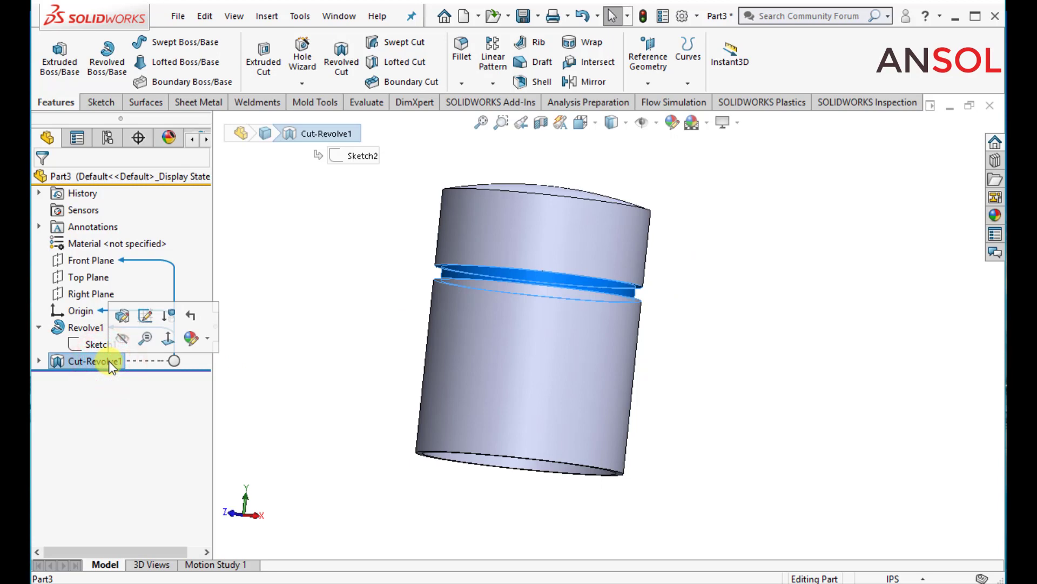
click(297, 351)
click(657, 125)
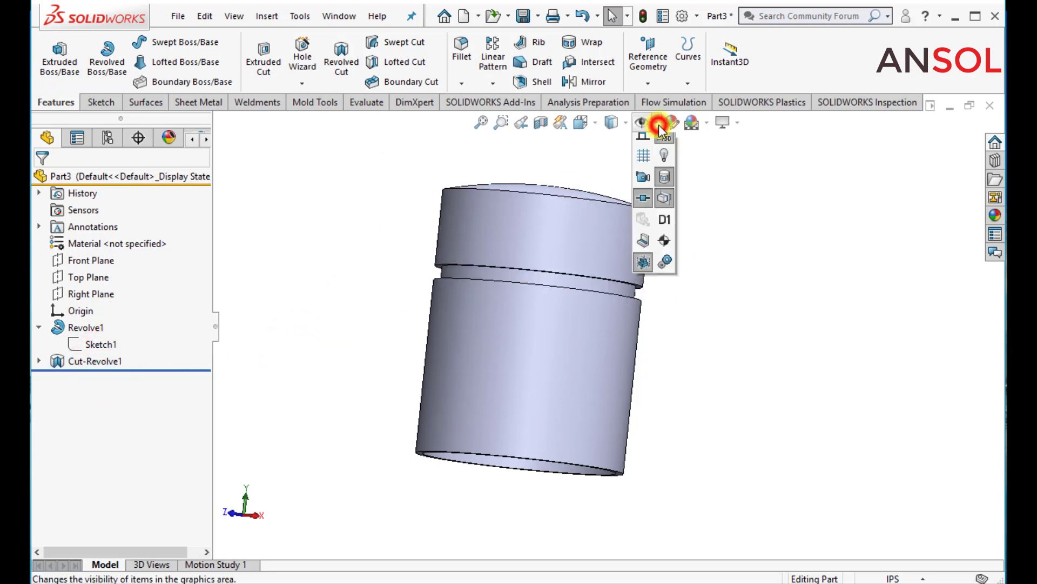
click(661, 156)
click(737, 215)
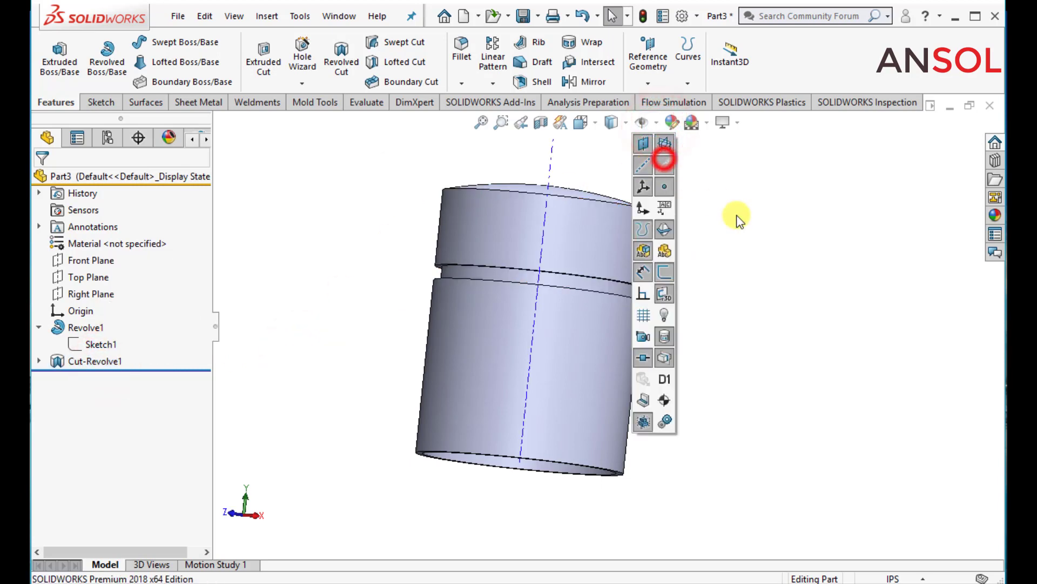
- Start a Linear Pattern of the revolved-cut groove along the cylinder's central axis, directed upward toward the domed end
click(101, 363)
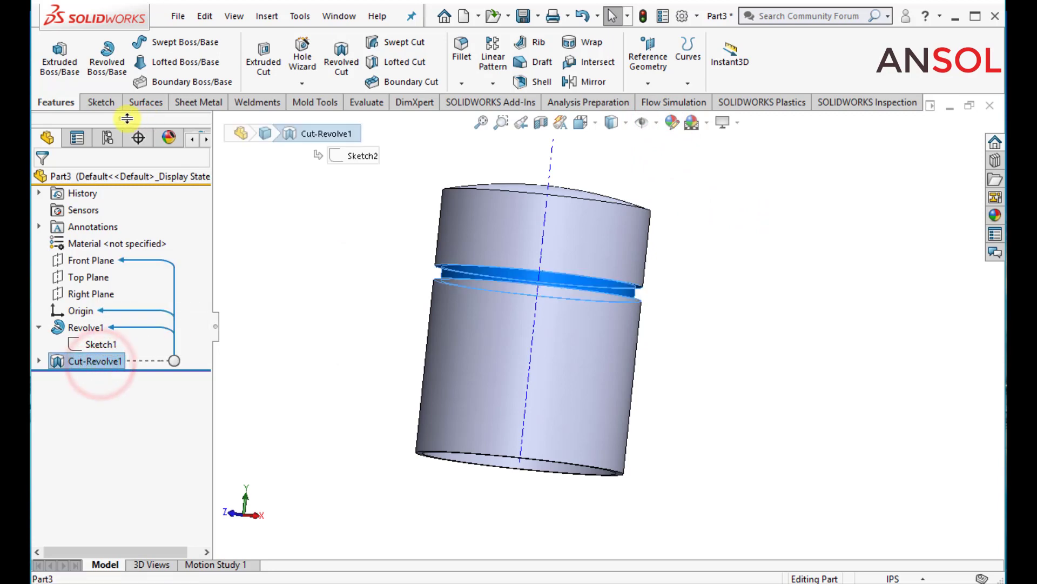
click(494, 62)
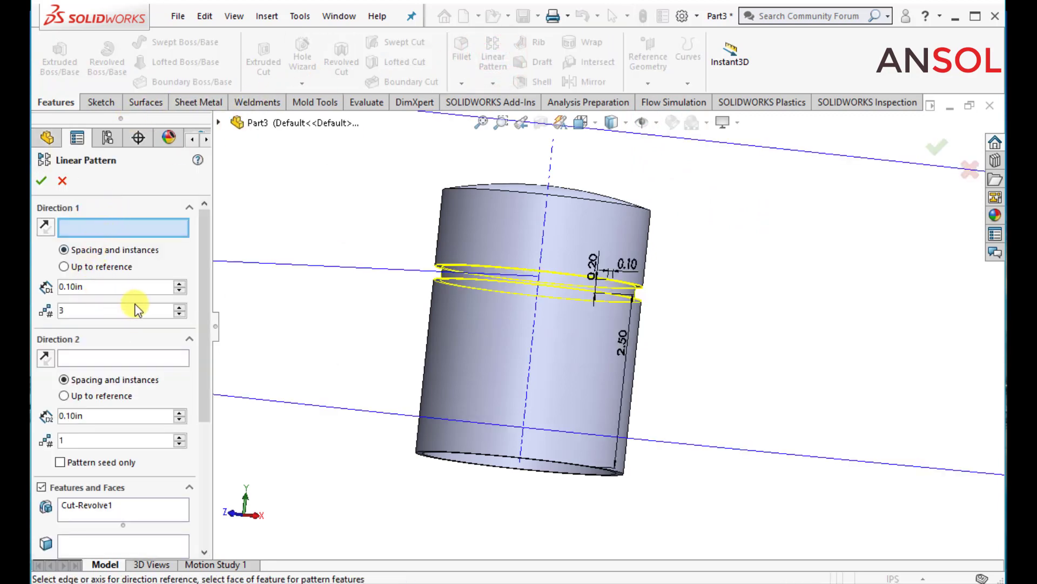
click(536, 260)
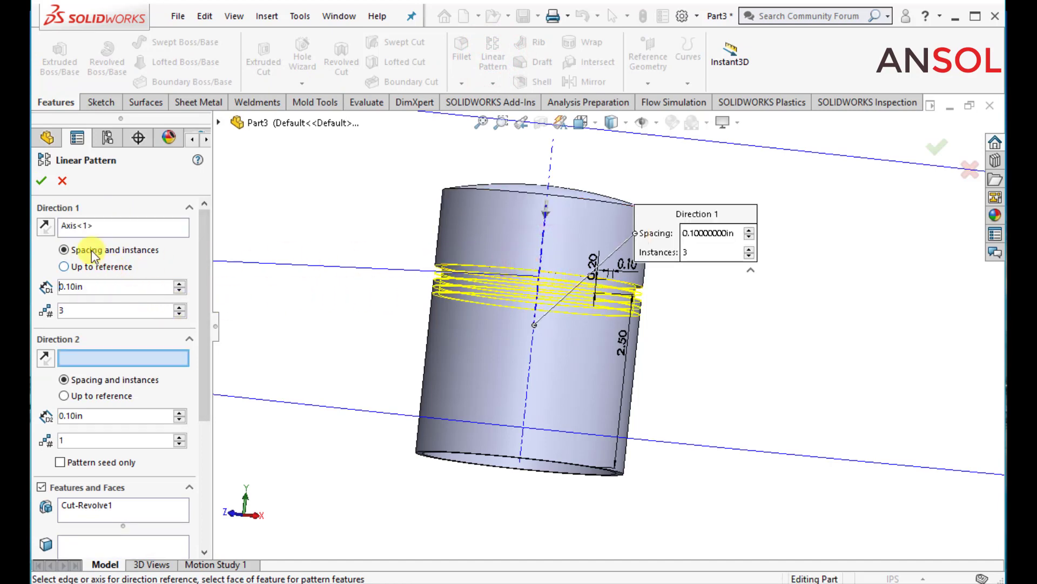
click(46, 229)
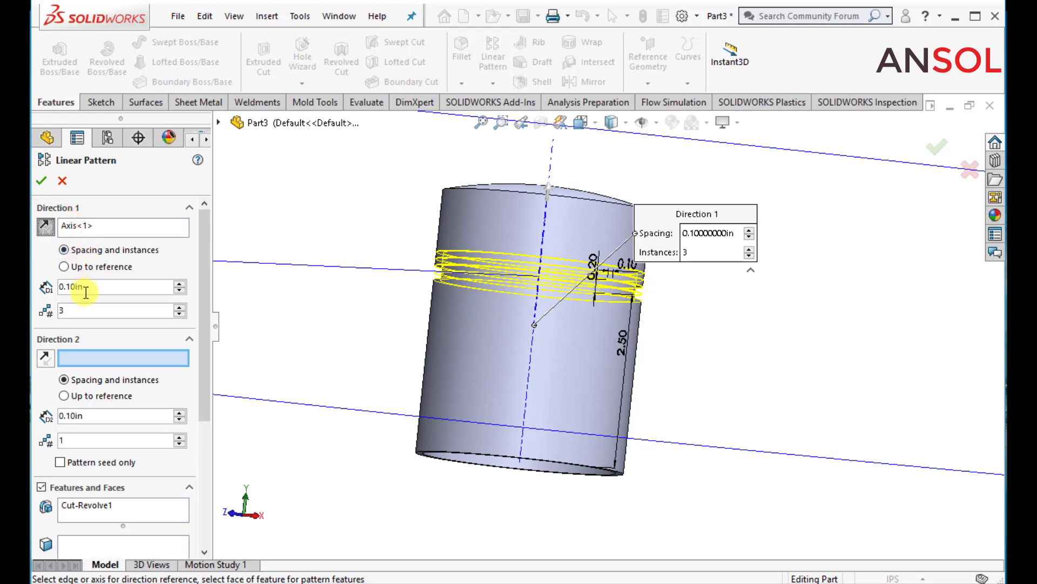
- Set the groove pattern's spacing to 0.4 in, keep three instances, and create the pattern
drag(91, 287, 40, 292)
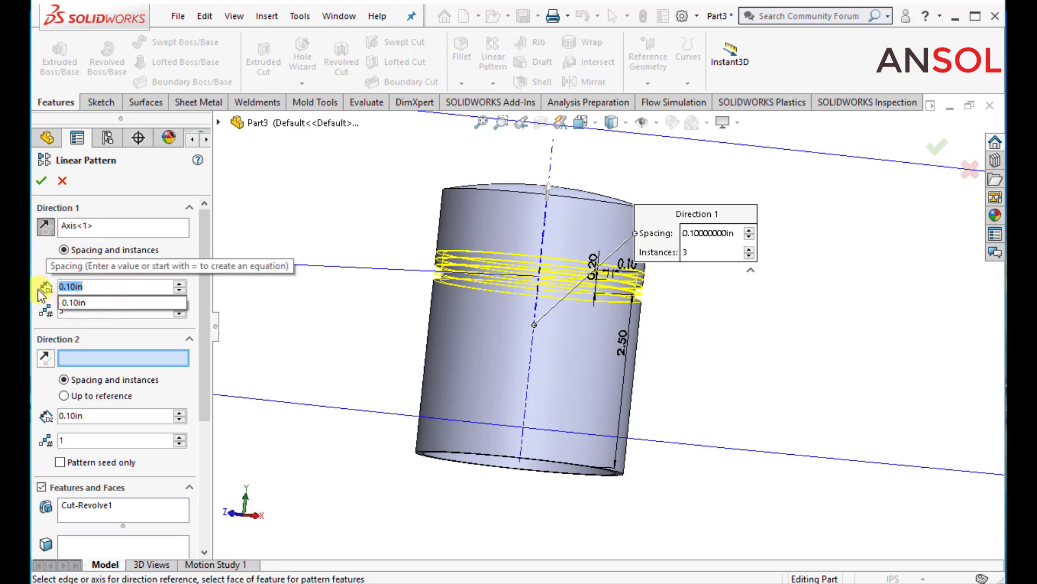
text(.2)
key(Return)
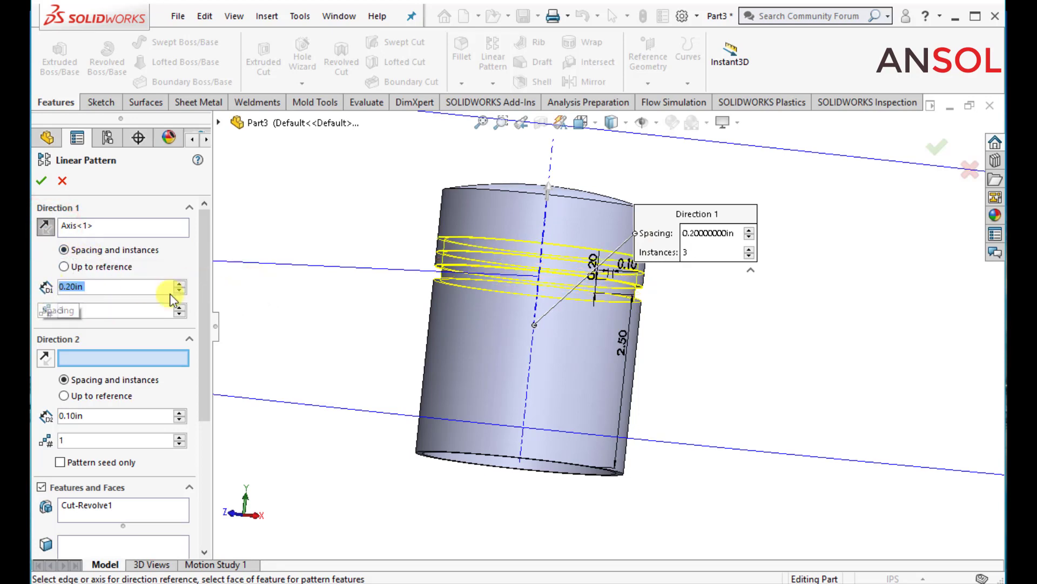
text(.4)
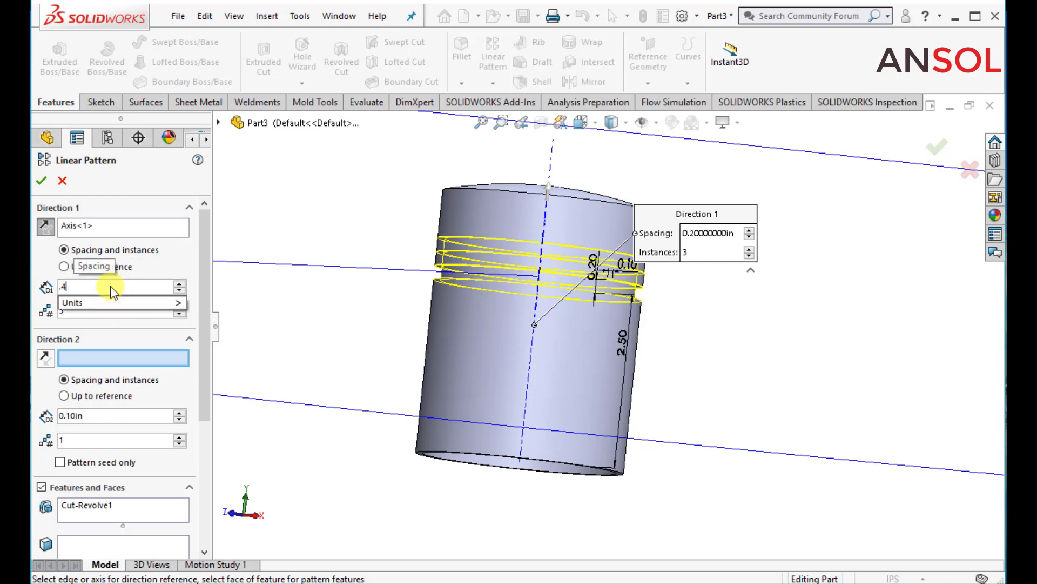
key(Return)
mouse_move(348, 331)
middle_down()
mouse_move(348, 355)
mouse_move(340, 336)
mouse_move(331, 340)
middle_up()
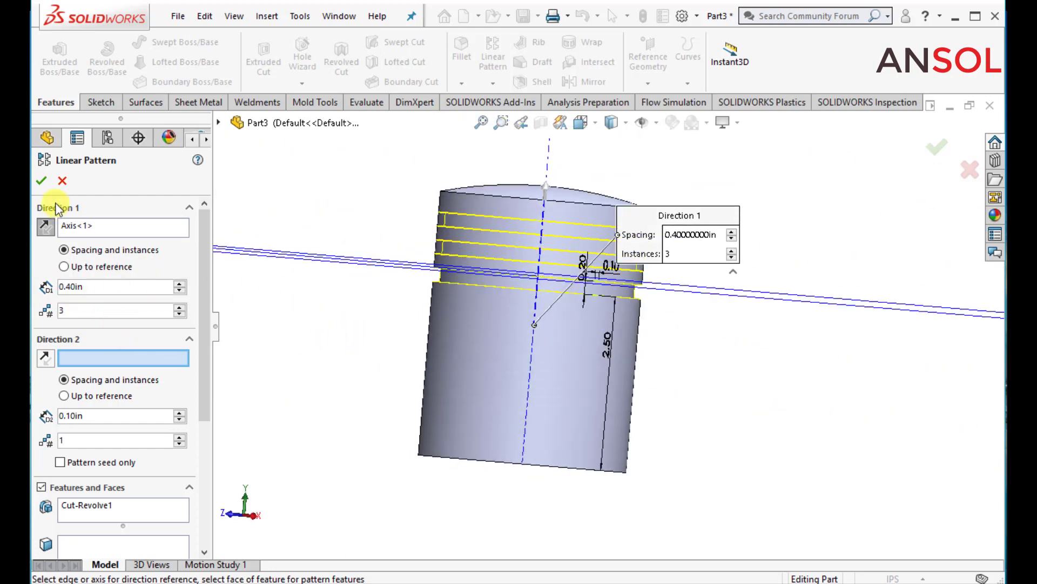
click(41, 182)
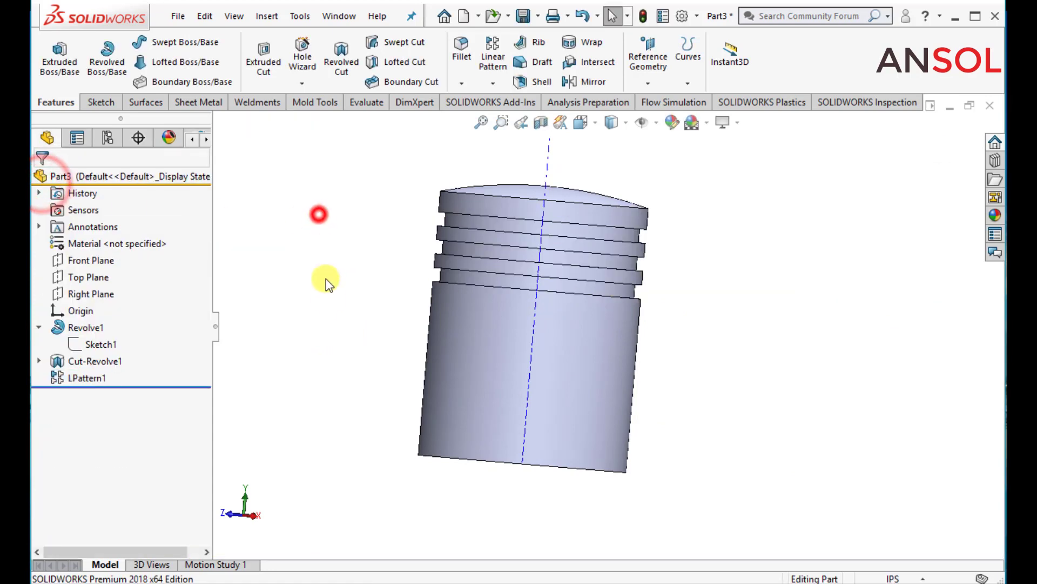
- Edit the groove cut's sketch, set the rectangle's height to 0.15 in and its width to 0.08 in, and exit the sketch
middle_drag(320, 215, 322, 285)
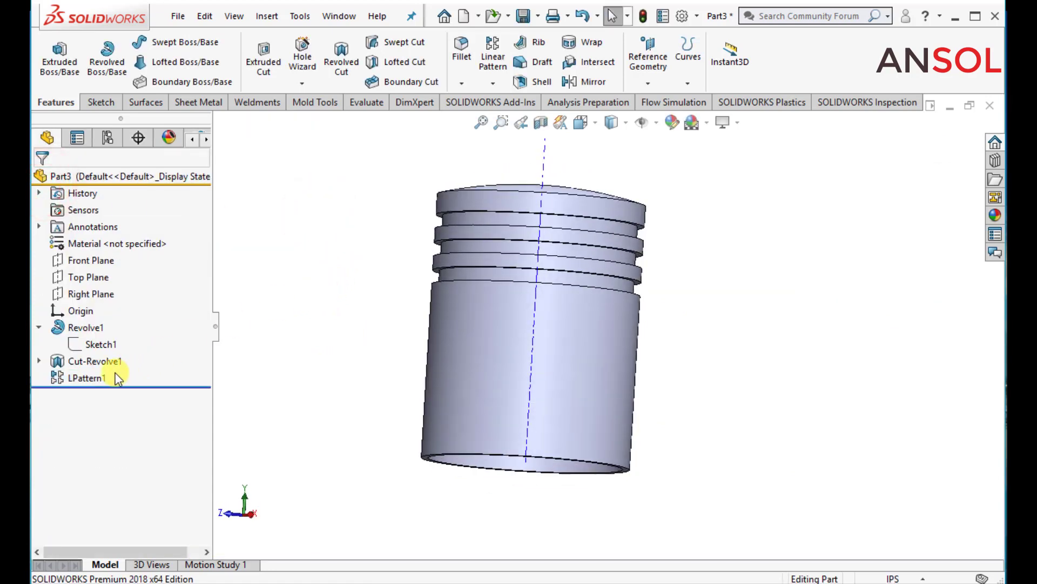
click(39, 361)
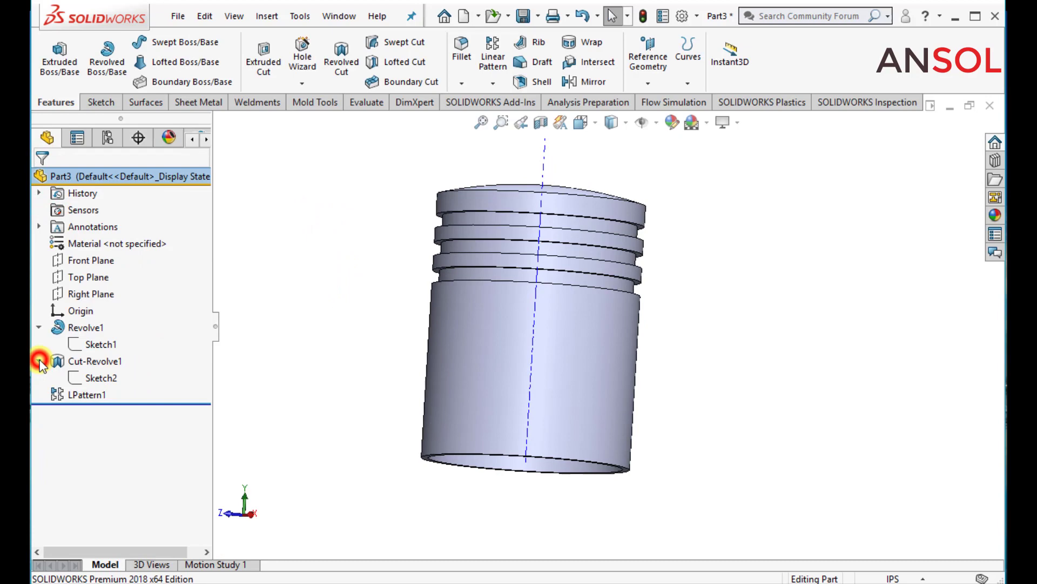
click(81, 377)
click(90, 328)
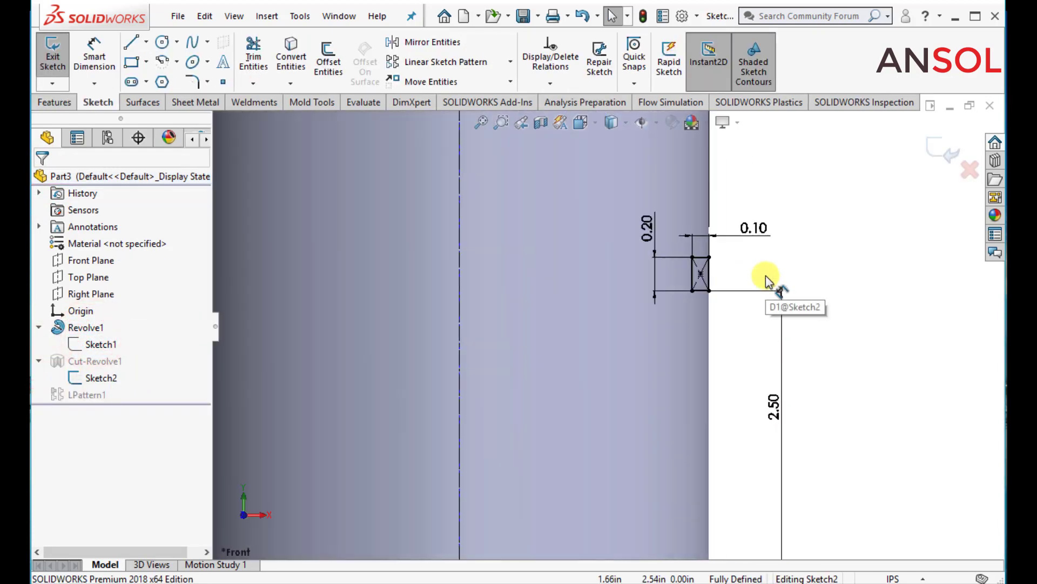
double_click(648, 242)
key(BackSpace)
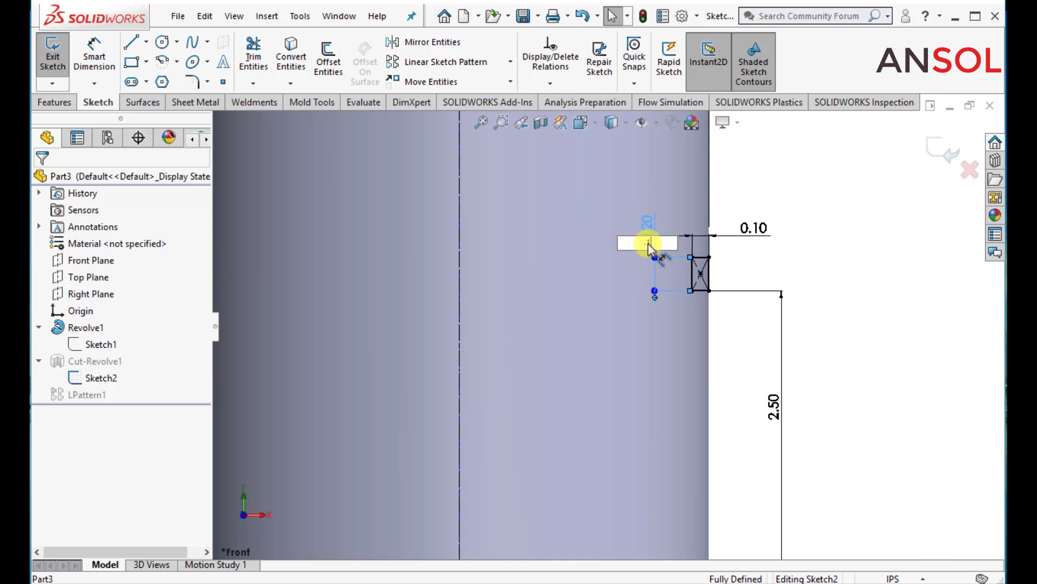
text(.15)
key(Return)
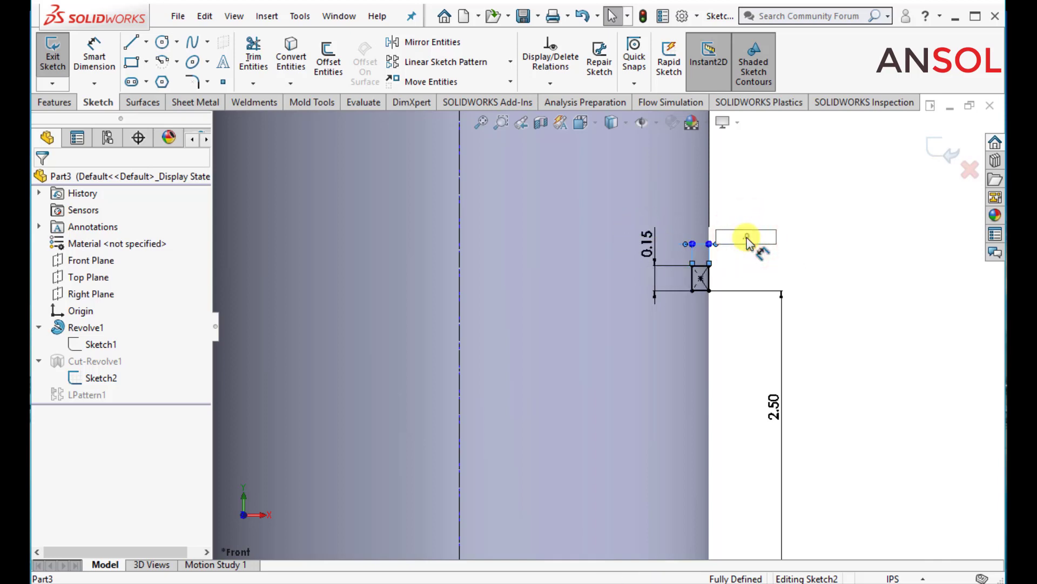
key(Return)
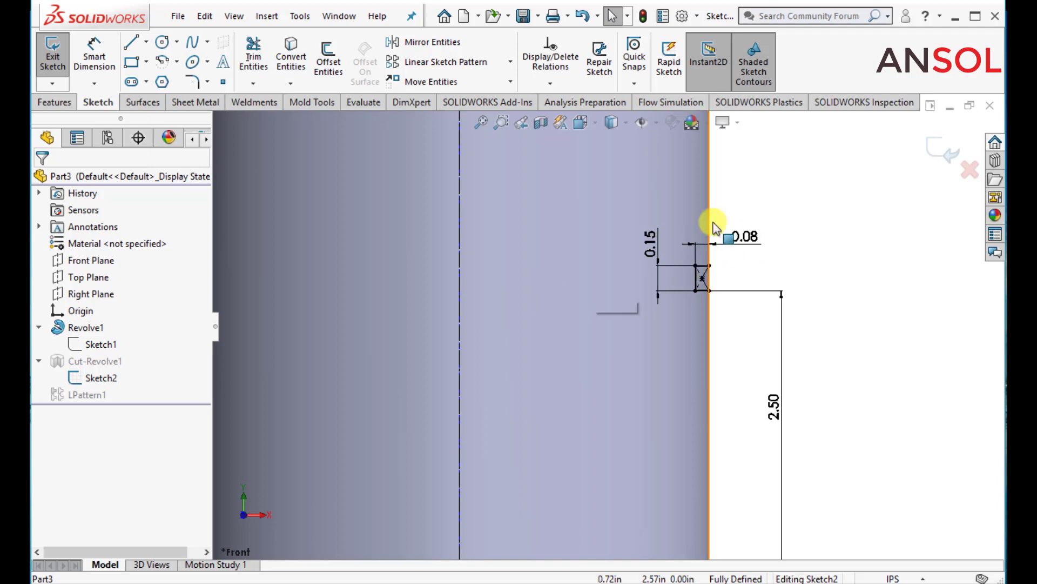
click(941, 153)
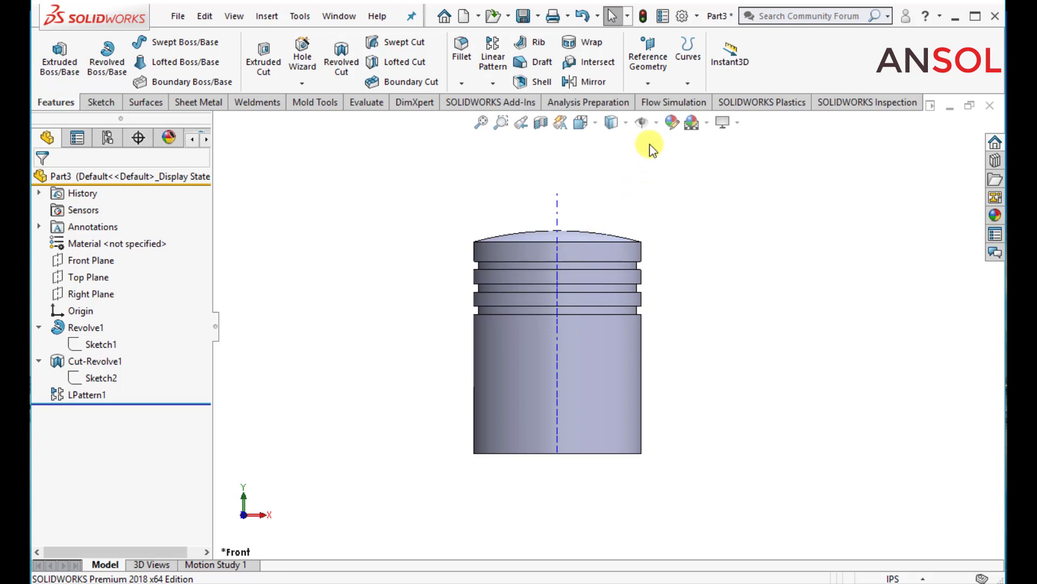
- Hide the temporary axis, and edit the groove's linear pattern to set its spacing to 0.3 in
click(642, 123)
middle_drag(695, 340, 626, 335)
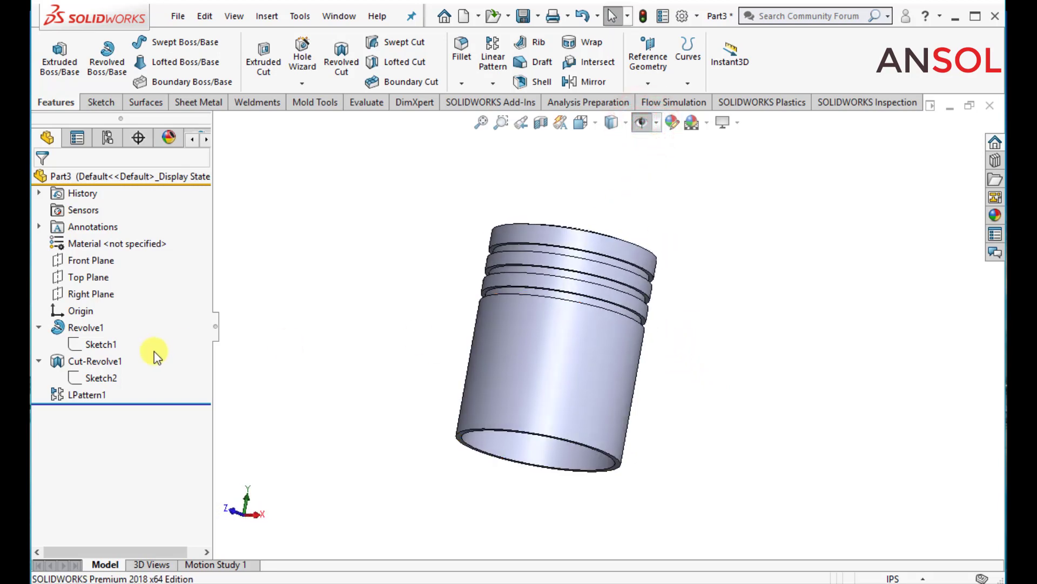
click(93, 390)
click(104, 348)
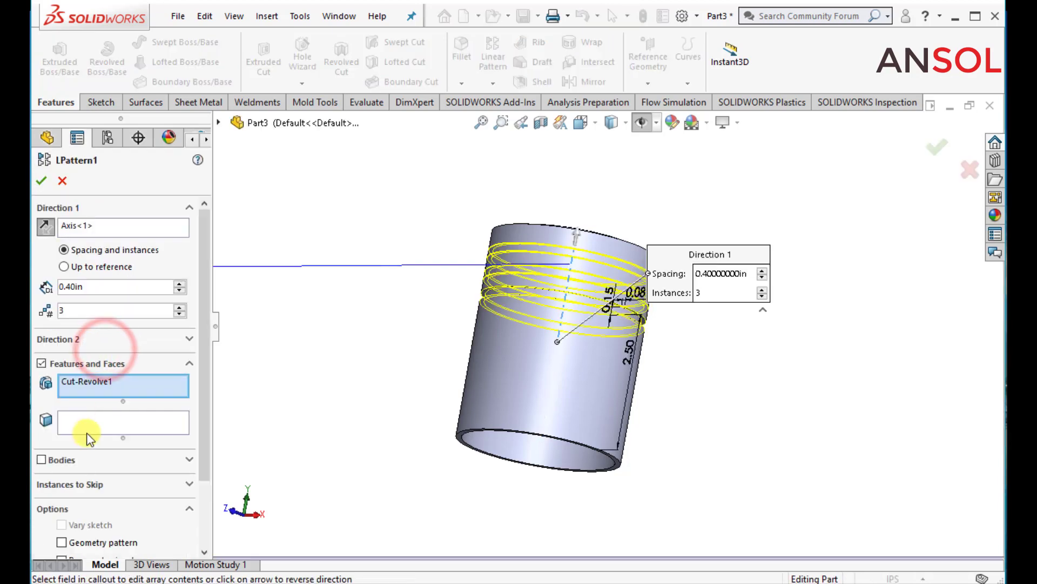
double_click(104, 286)
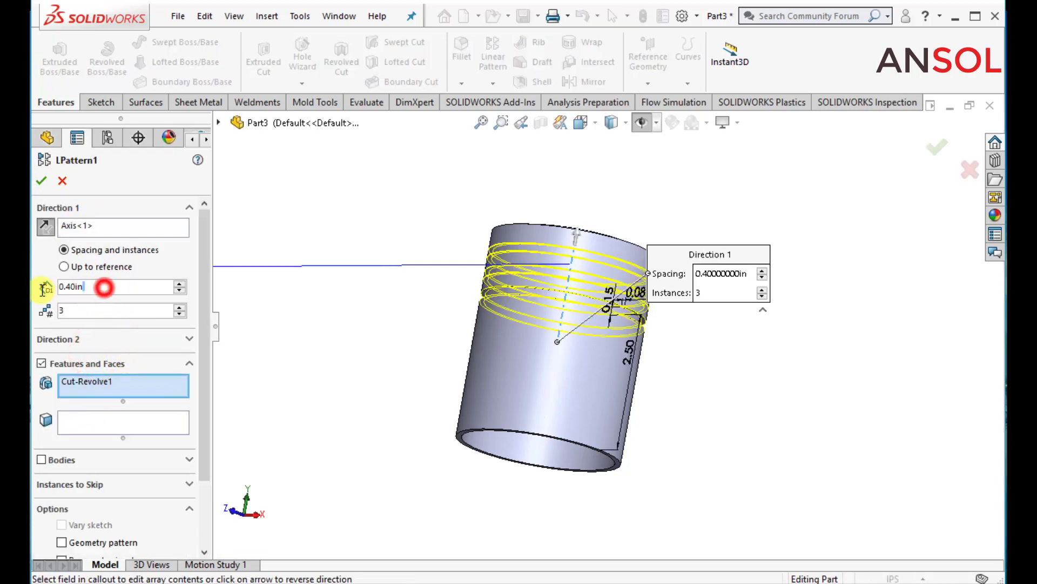
text(.3)
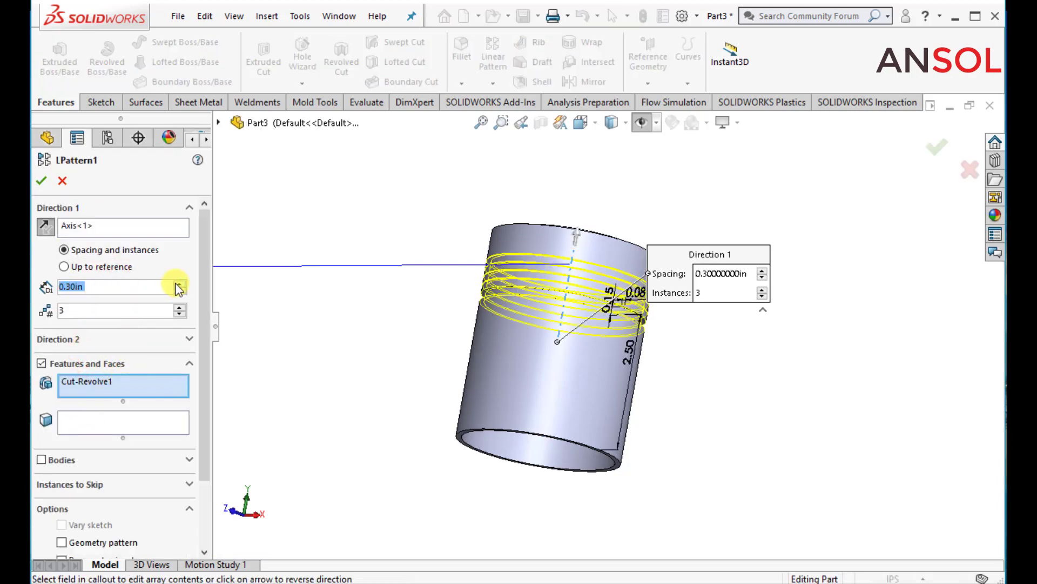
key(Return)
middle_drag(344, 318, 353, 342)
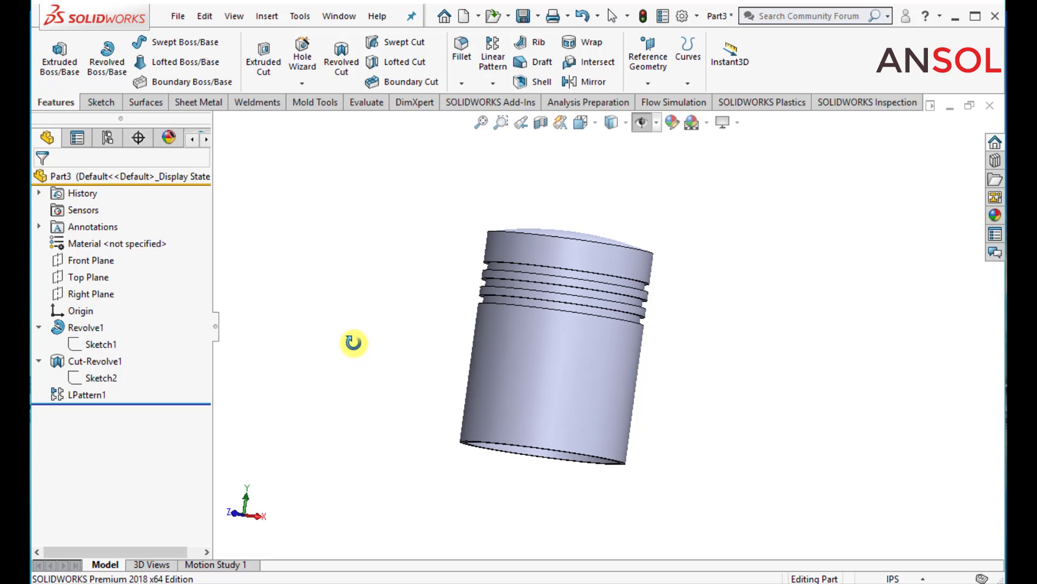
scroll(373, 348, down, 2)
scroll(484, 381, up, 2)
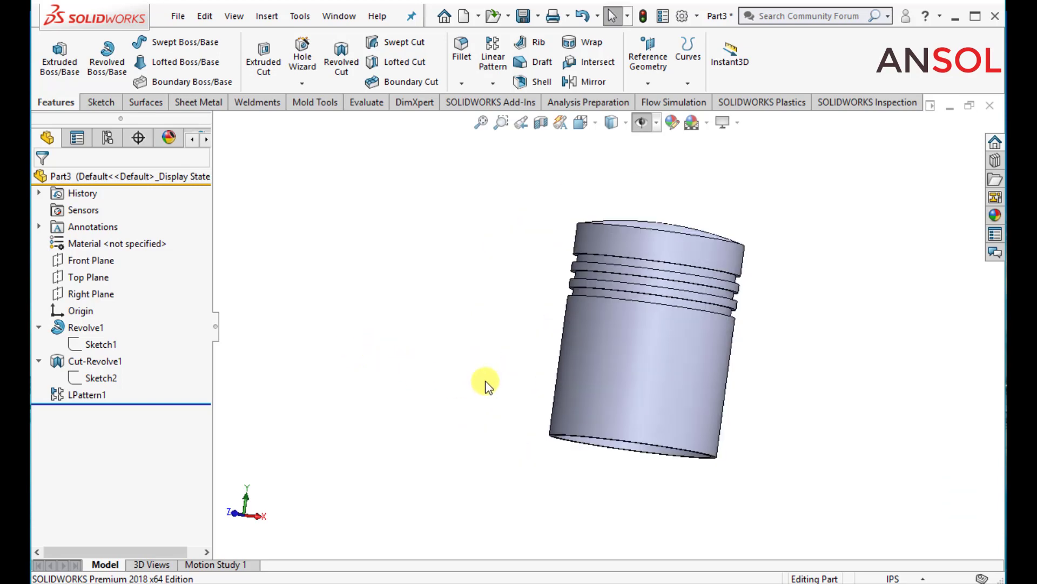
middle_drag(788, 393, 493, 299)
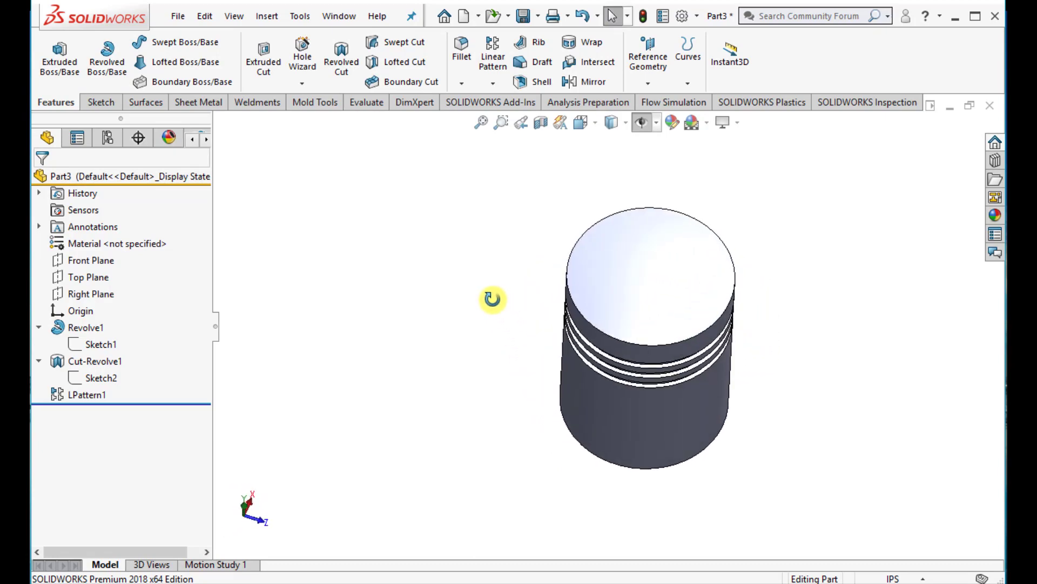